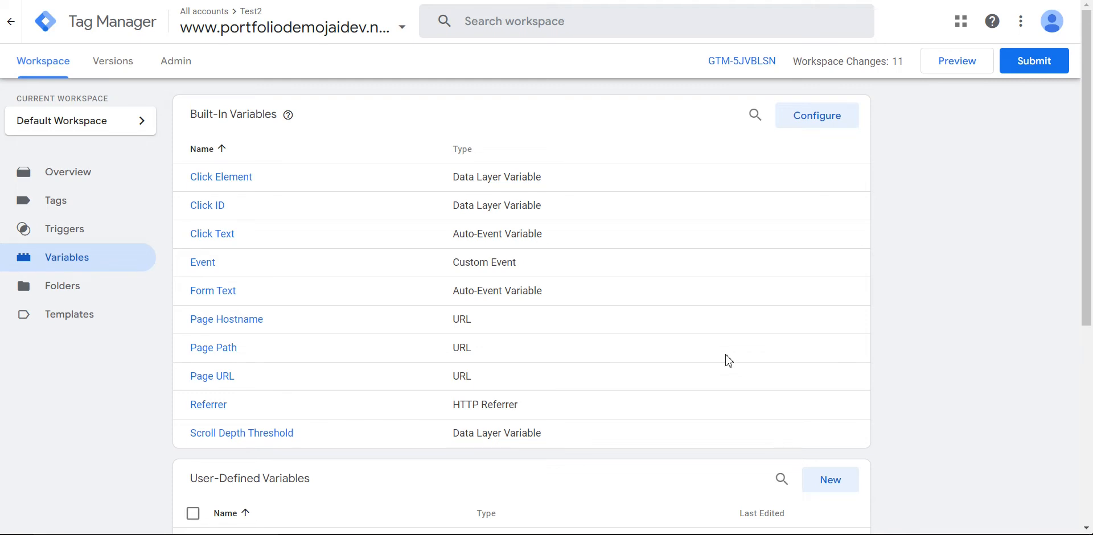
# Look through the built-in and user-defined variables of the default workspace
pyautogui.scroll(-3, 224, 380)
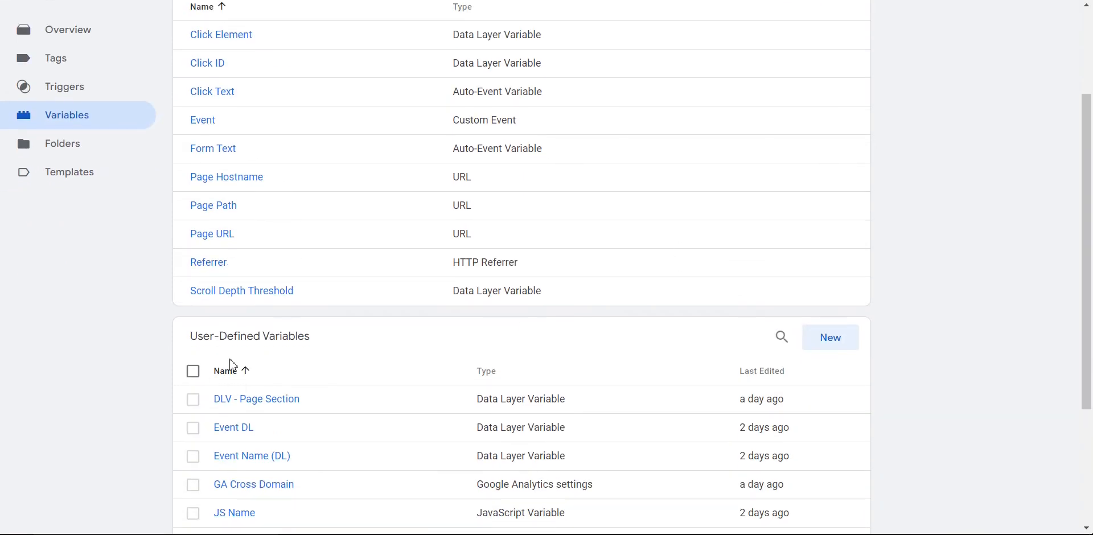
pyautogui.scroll(-2, 361, 330)
pyautogui.scroll(5, 361, 327)
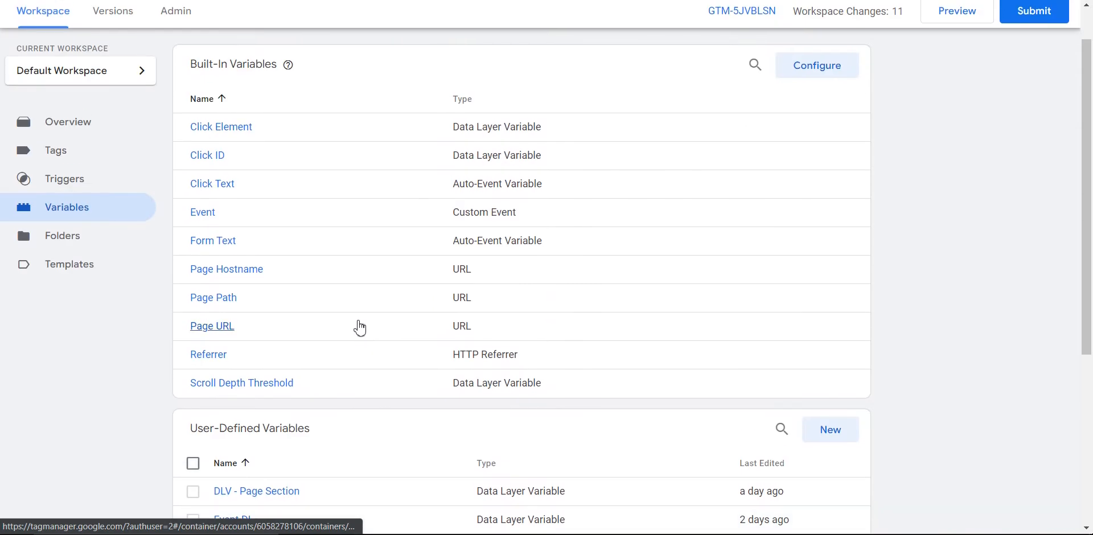
pyautogui.scroll(1, 360, 329)
pyautogui.scroll(-4, 286, 367)
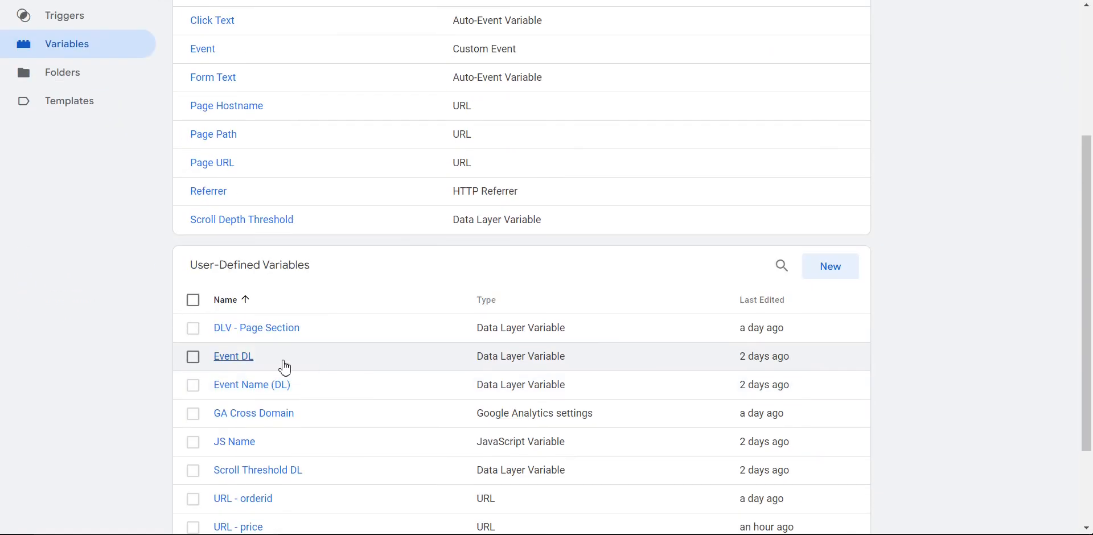
pyautogui.scroll(4, 357, 354)
pyautogui.scroll(-6, 361, 343)
pyautogui.scroll(-1, 355, 343)
# Examine the Format Value options of the URL - orderid variable and the configuration of the built-in Click Element variable
pyautogui.click(243, 378)
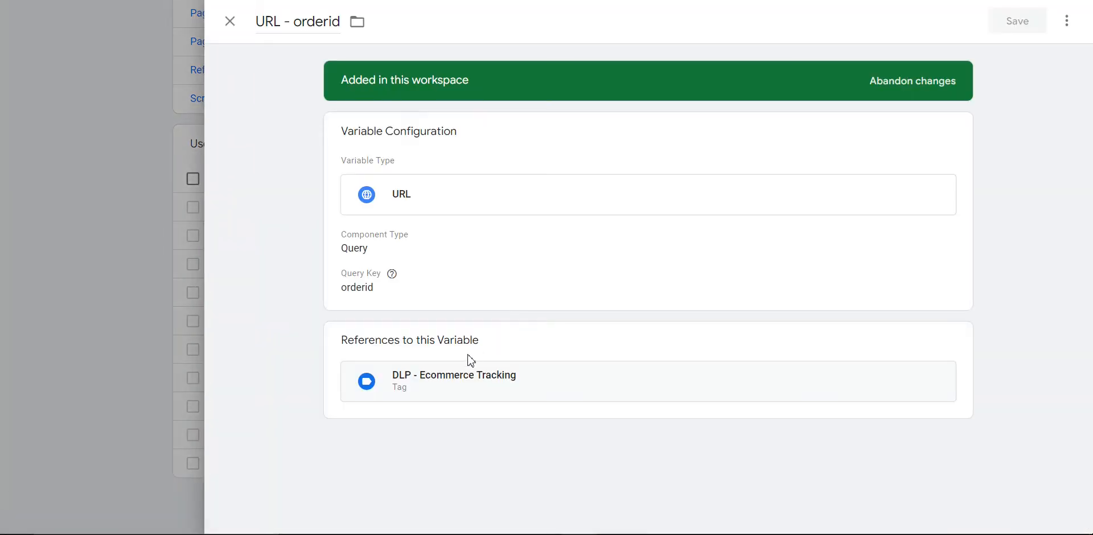
pyautogui.click(959, 135)
pyautogui.scroll(-1, 494, 340)
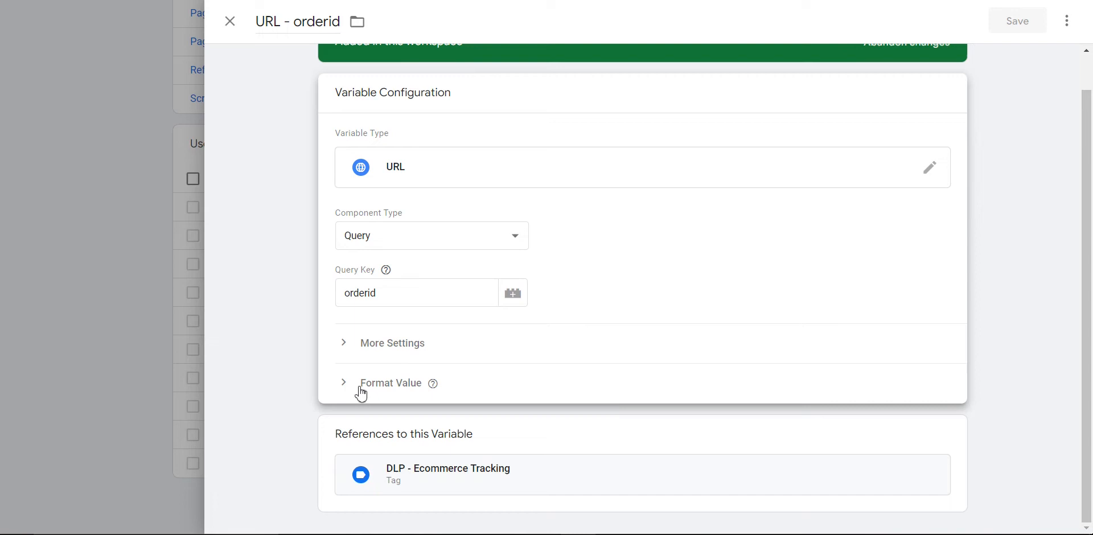
pyautogui.click(397, 384)
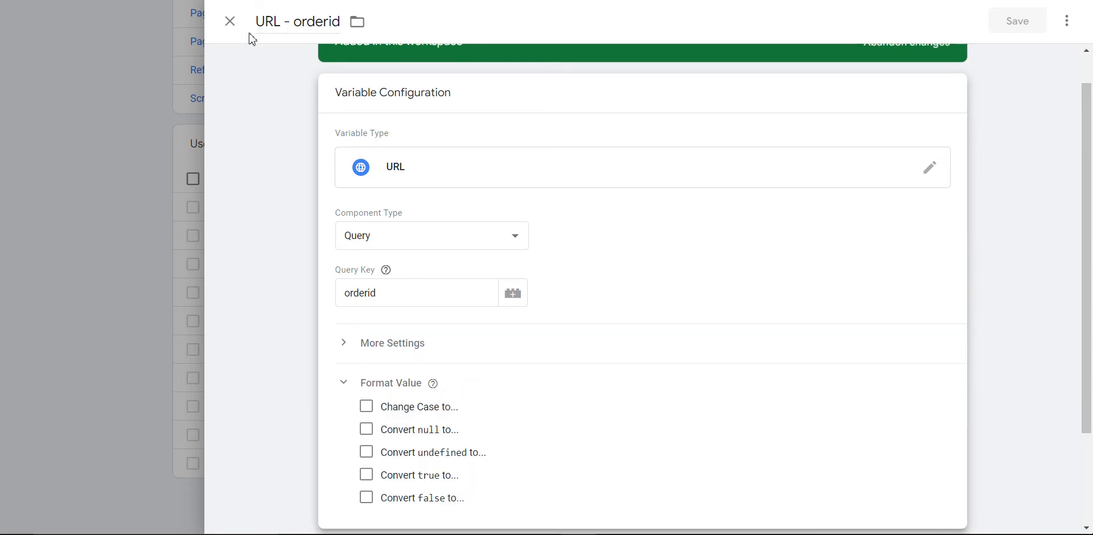
pyautogui.click(230, 21)
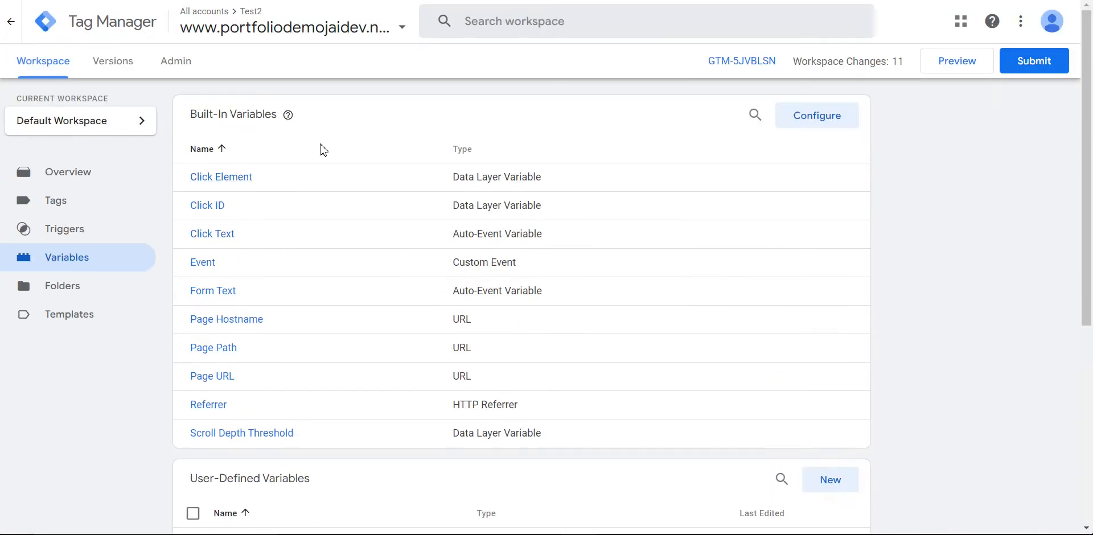
pyautogui.click(231, 179)
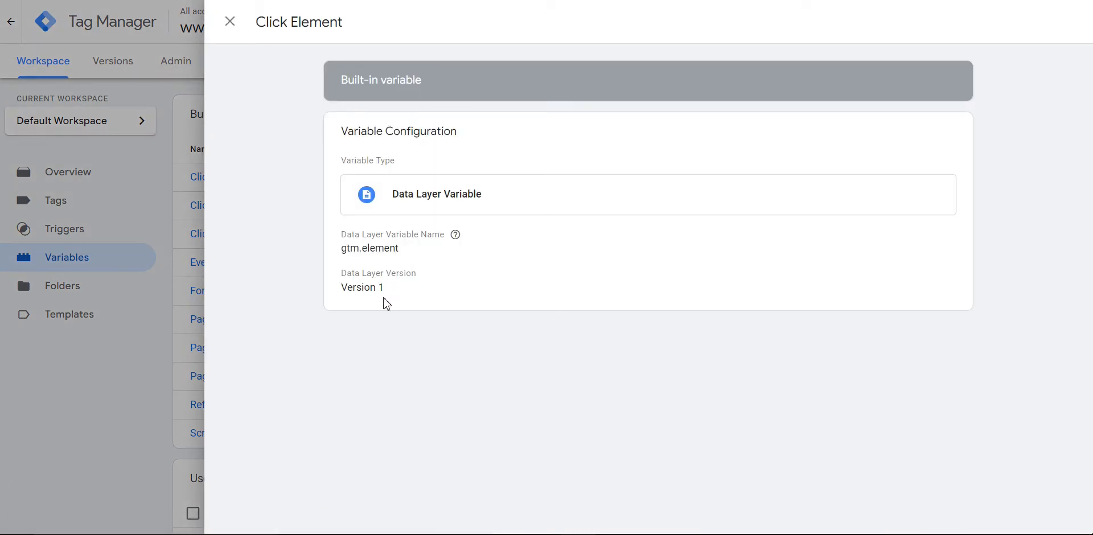
pyautogui.click(231, 23)
# Create a new user-defined variable of type Constant with the value "some random Value HERE"
pyautogui.scroll(-5, 413, 269)
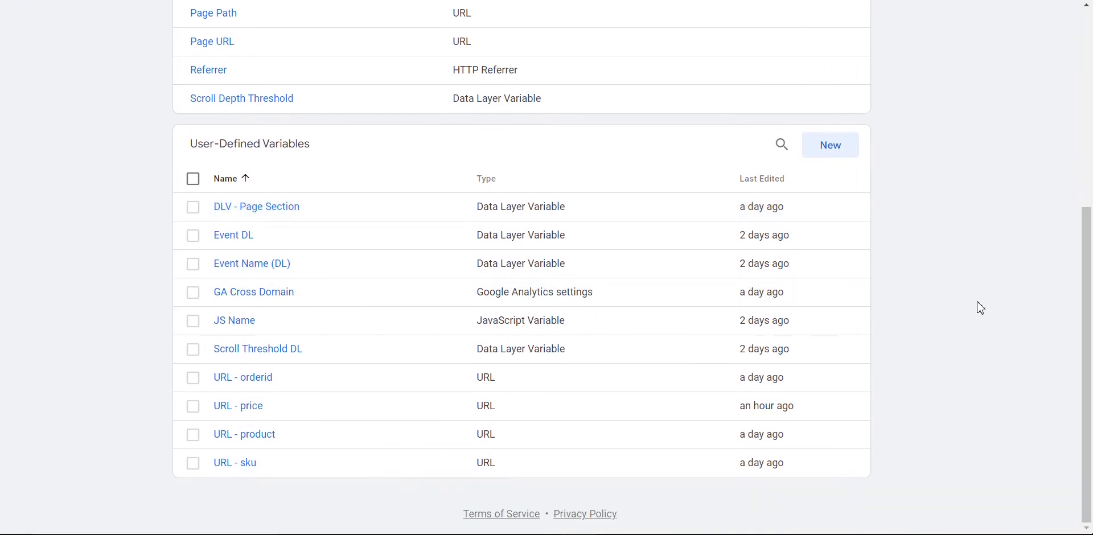
pyautogui.click(839, 147)
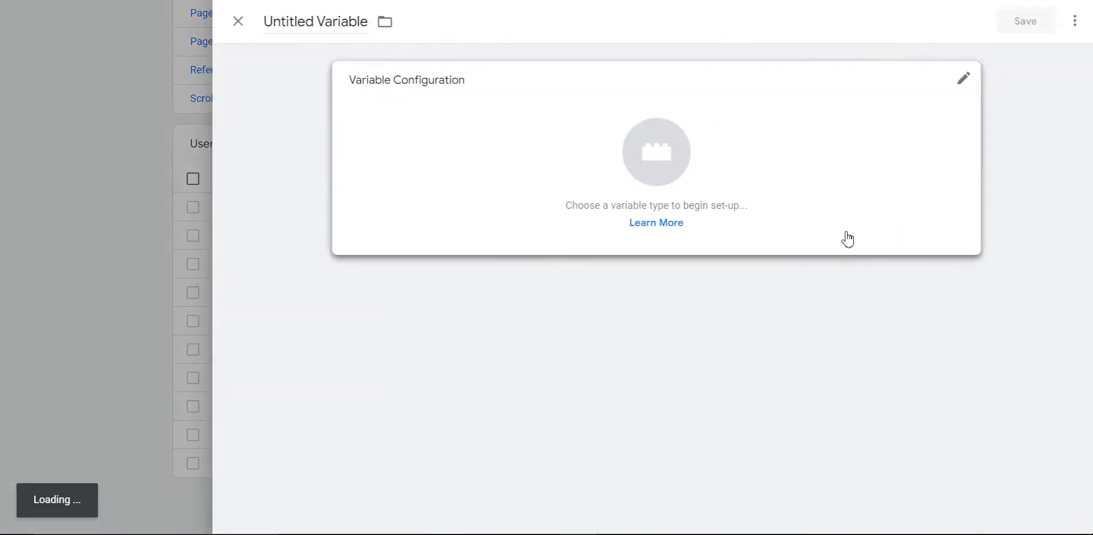
pyautogui.click(499, 138)
pyautogui.scroll(-5, 845, 288)
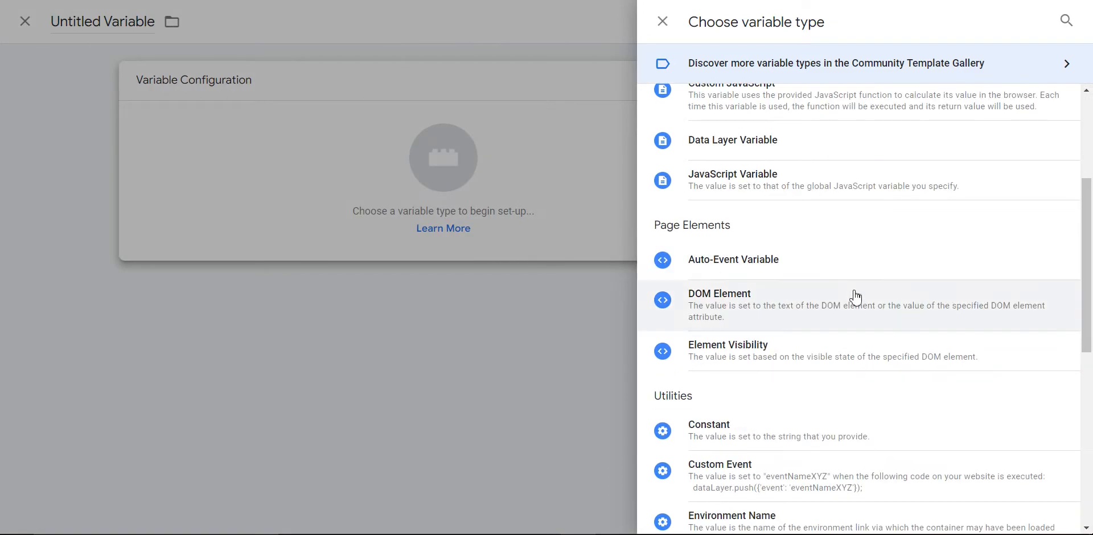
pyautogui.click(691, 361)
pyautogui.click(402, 227)
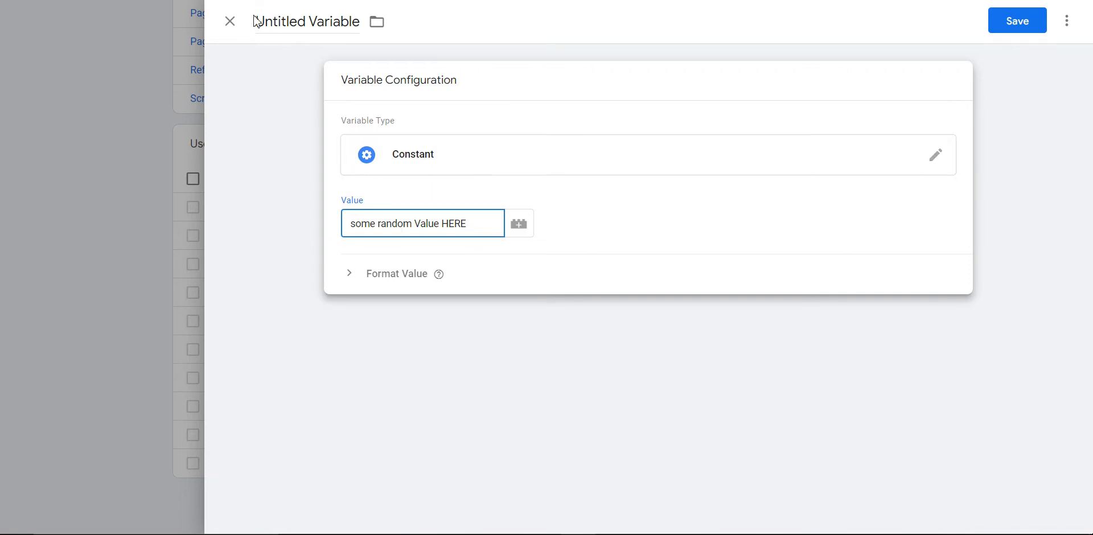
# Name the constant variable "CON - Random Value" and save it
pyautogui.moveTo(260, 22); pyautogui.dragTo(352, 23)
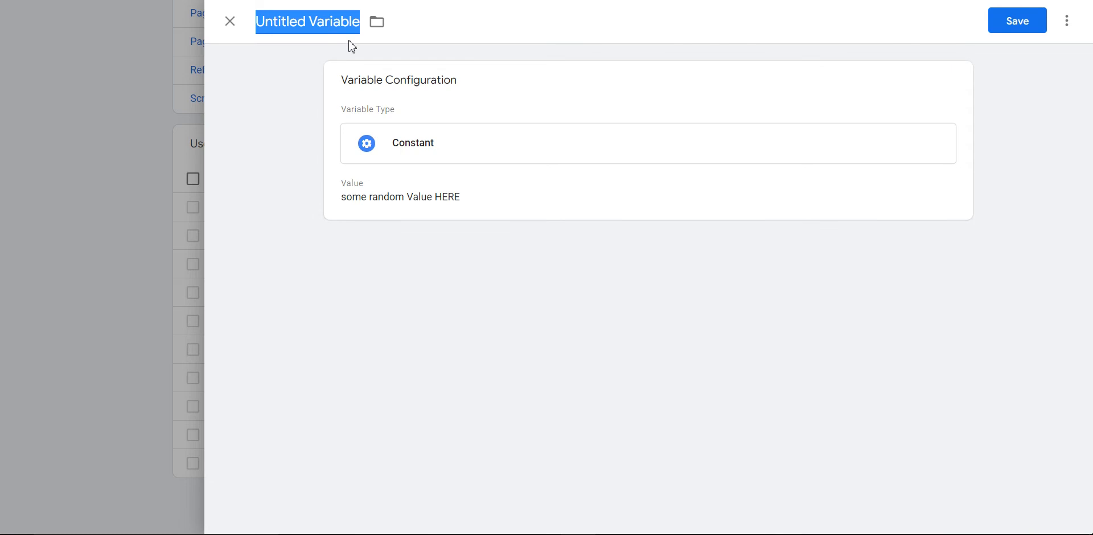
pyautogui.write('CON')
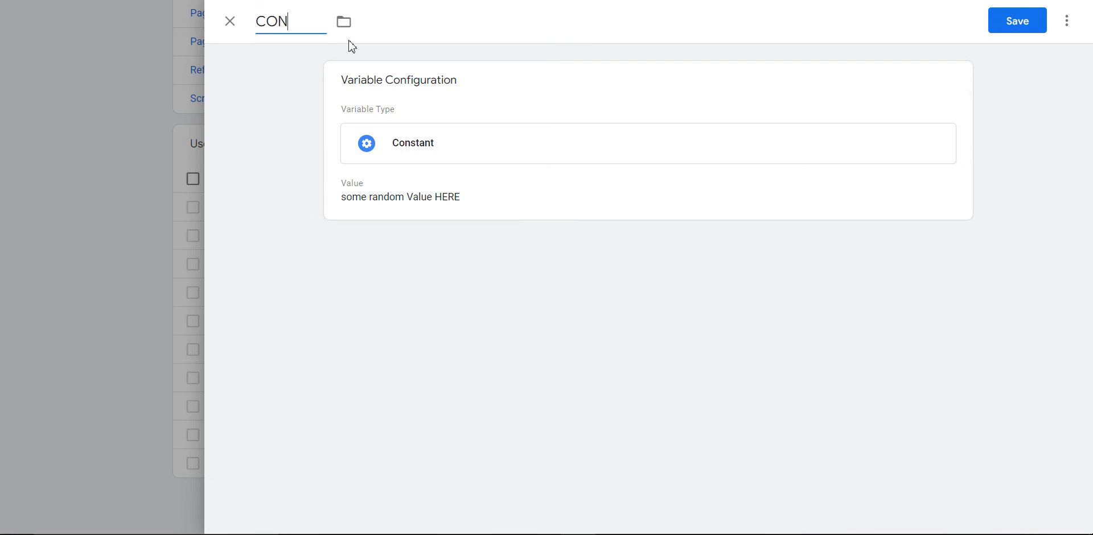
pyautogui.write(' - Random Value')
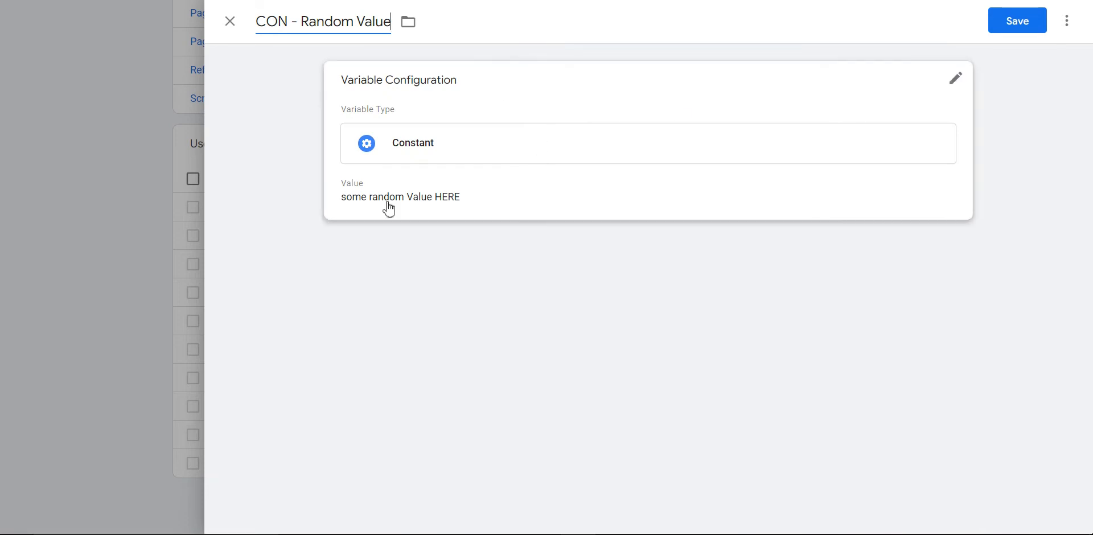
pyautogui.click(1027, 29)
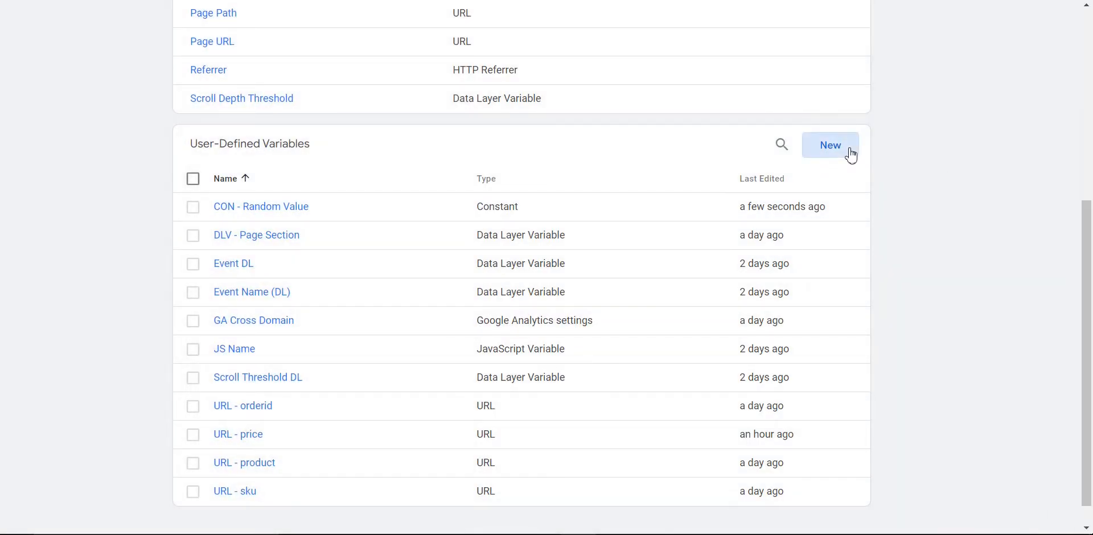
# Create another user-defined variable of type URL with component type Query and query key "test"
pyautogui.click(848, 150)
pyautogui.click(596, 150)
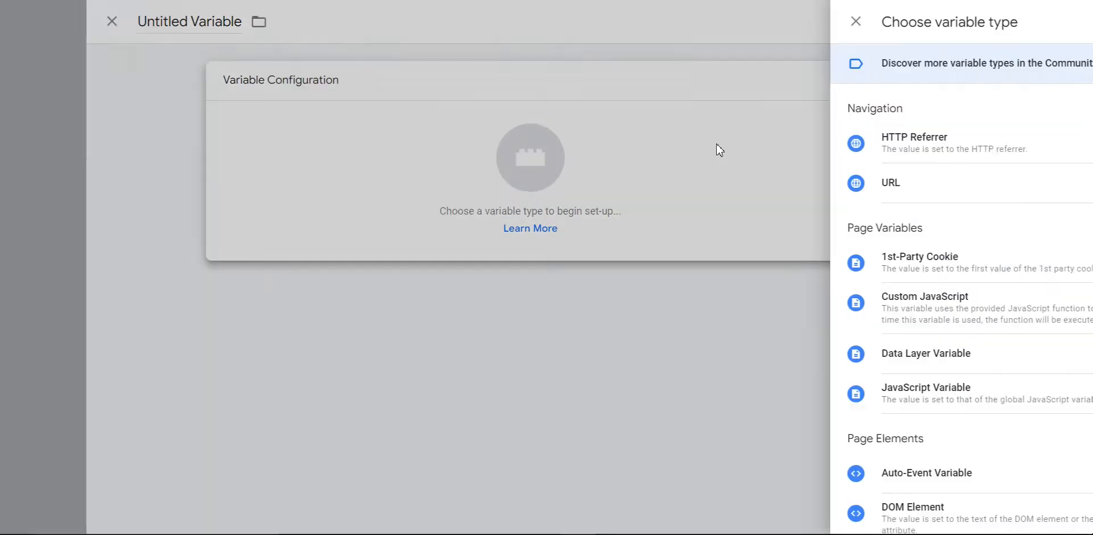
pyautogui.click(697, 193)
pyautogui.click(365, 223)
pyautogui.click(389, 325)
pyautogui.click(395, 286)
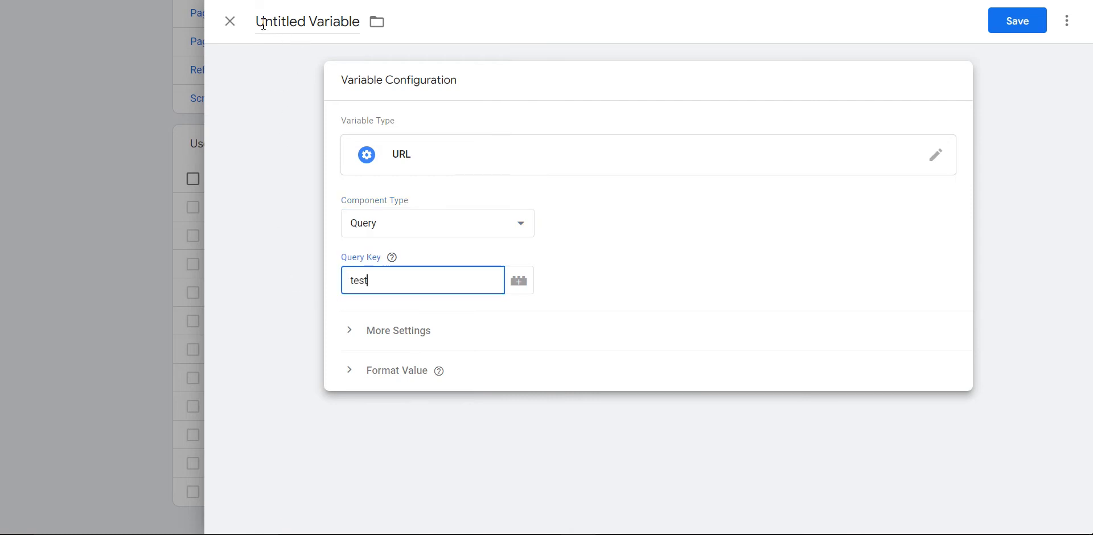
# Name the URL variable "URL - test" and save it
pyautogui.moveTo(263, 24); pyautogui.dragTo(350, 24)
pyautogui.write('URL')
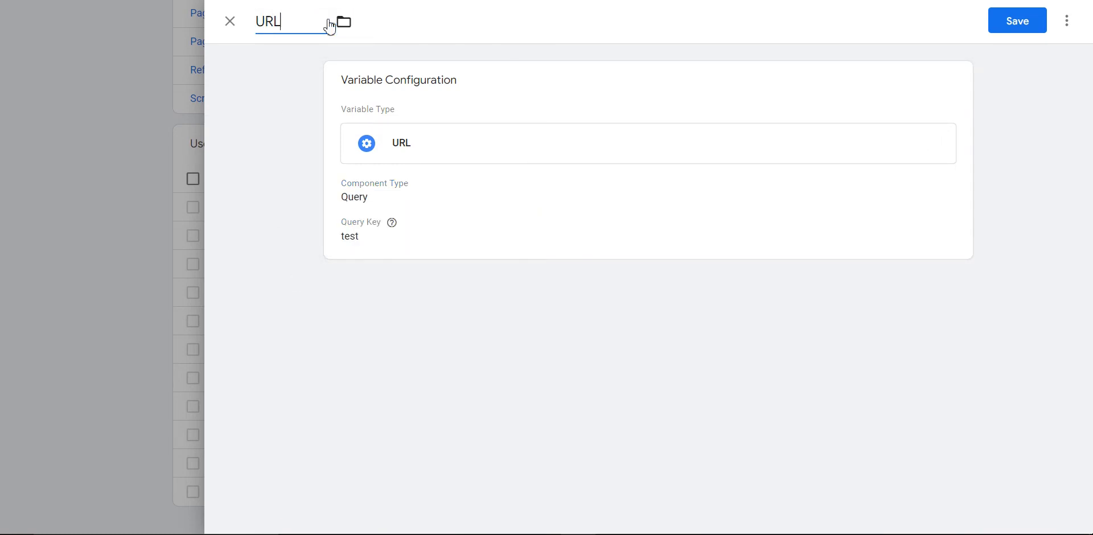
pyautogui.write(' - test')
pyautogui.click(1009, 22)
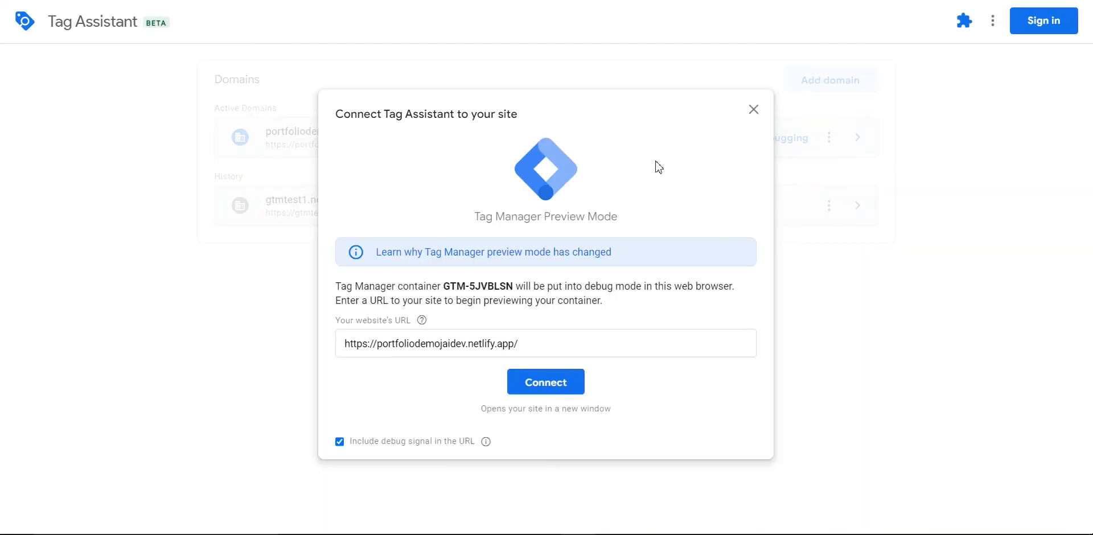
pyautogui.click(569, 389)
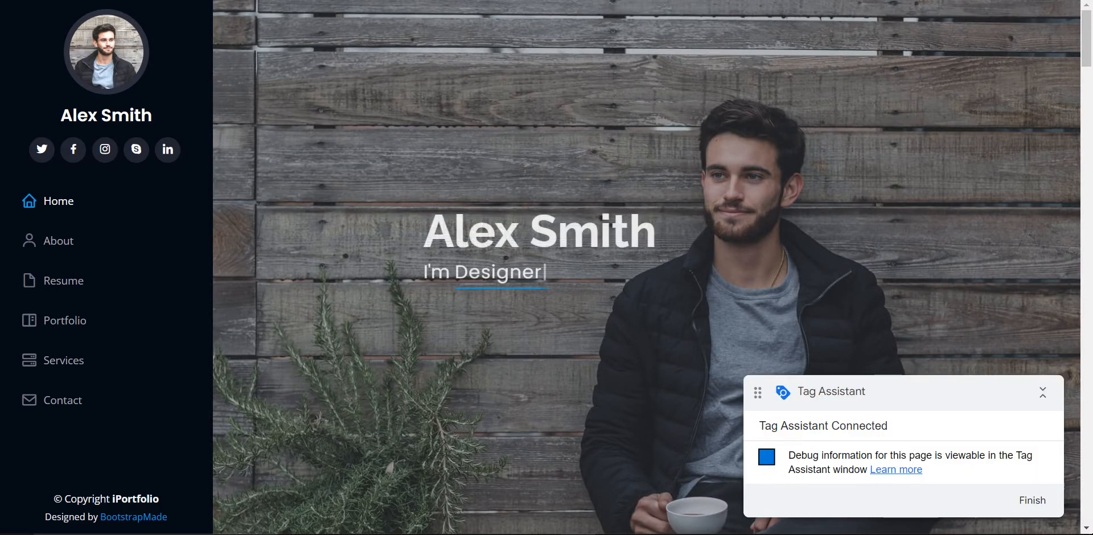
pyautogui.click(501, 0)
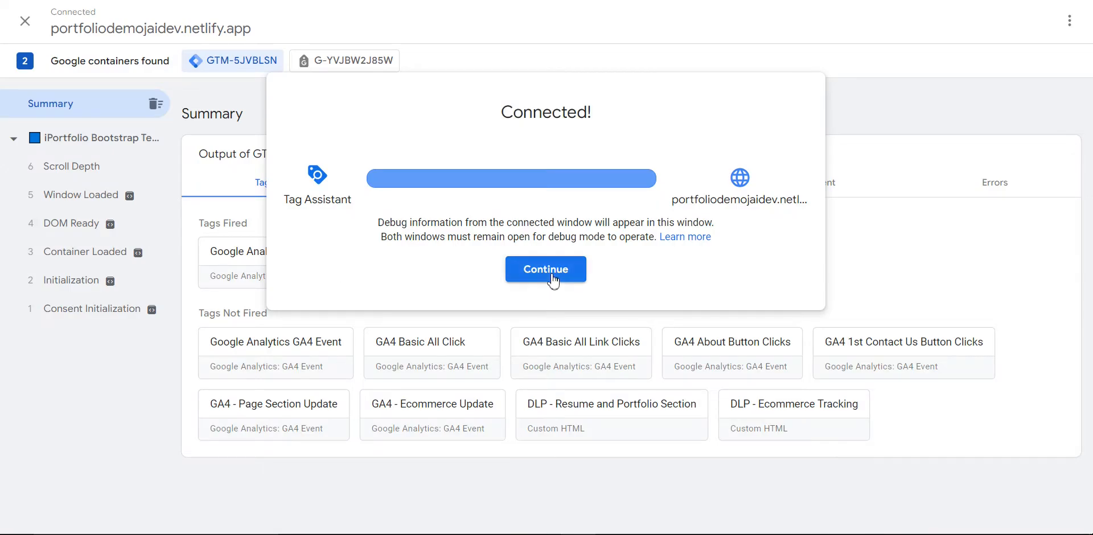
pyautogui.click(526, 272)
# Show the container's variable values for the Consent Initialization event
pyautogui.click(49, 308)
pyautogui.click(413, 259)
pyautogui.scroll(-3, 420, 275)
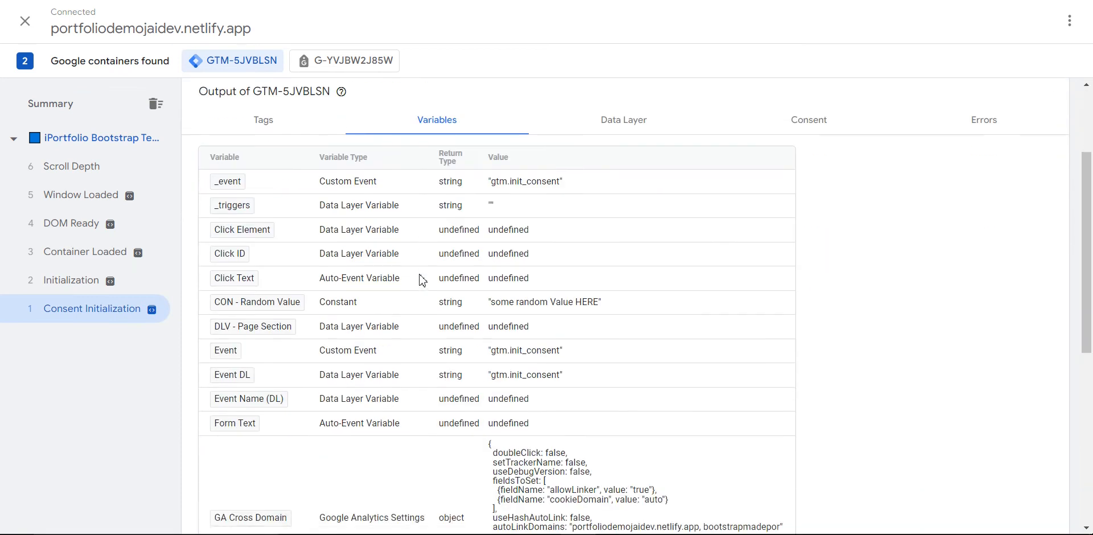
pyautogui.click(25, 285)
pyautogui.scroll(-3, 438, 360)
pyautogui.click(90, 313)
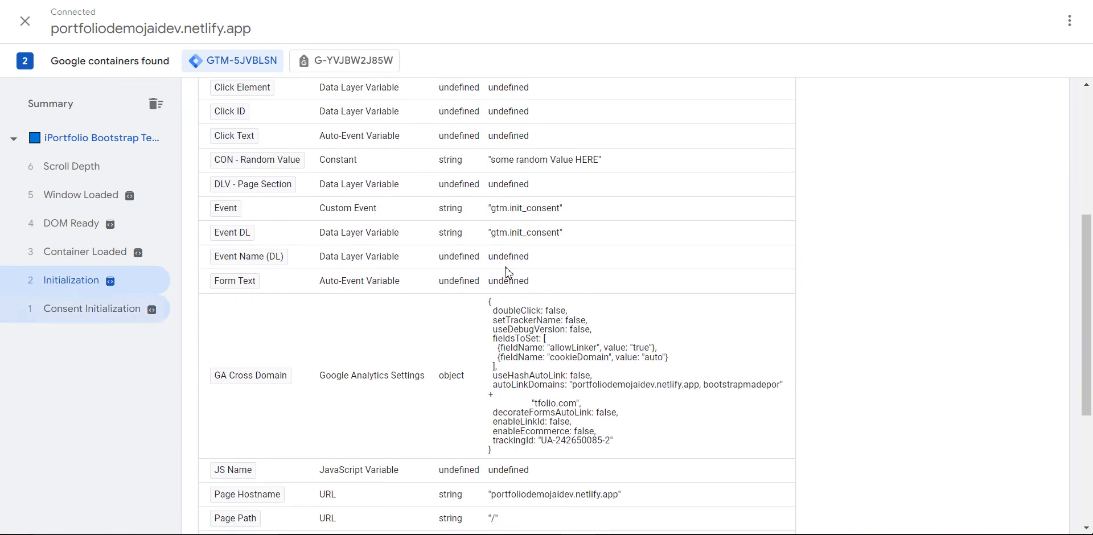
# Review the listed variable values, including CON - Random Value and the URL variables, and glance at the connected site
pyautogui.scroll(-6, 503, 303)
pyautogui.scroll(12, 528, 320)
pyautogui.scroll(-4, 546, 302)
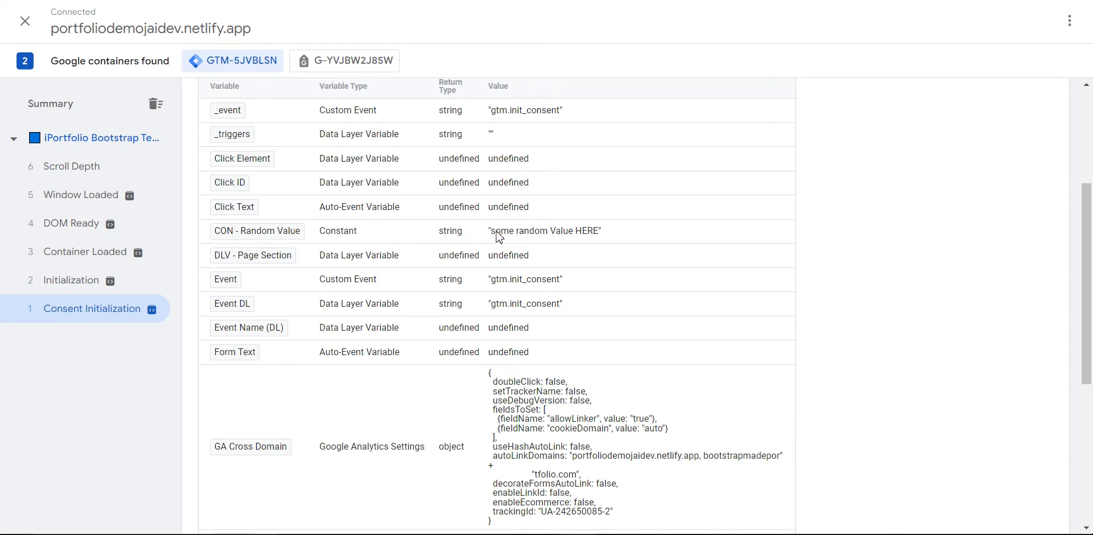
pyautogui.moveTo(508, 233); pyautogui.dragTo(603, 233)
pyautogui.click(603, 233)
pyautogui.scroll(-5, 606, 253)
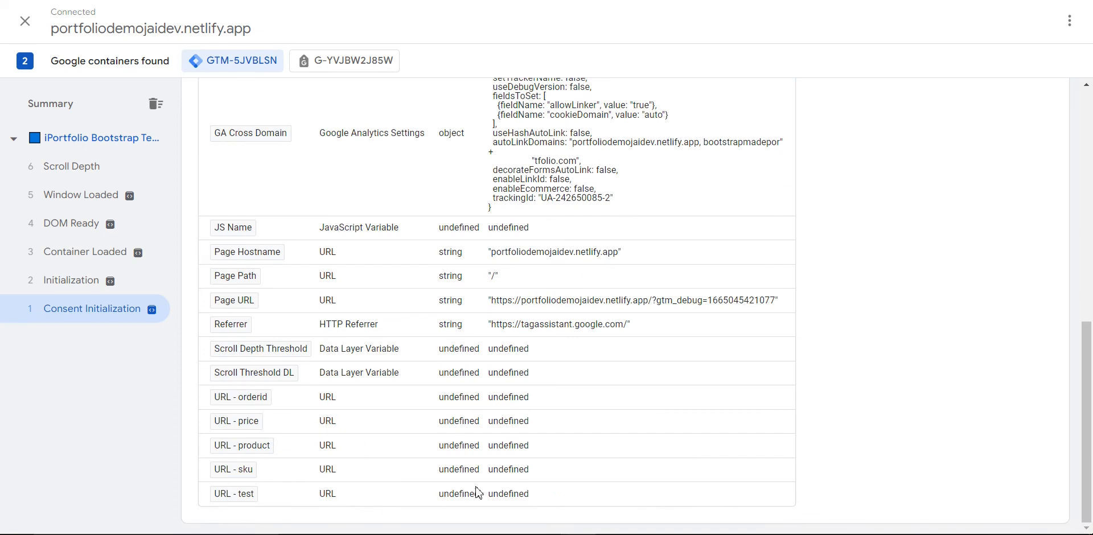
pyautogui.hotkey('ctrl', 'Tab')
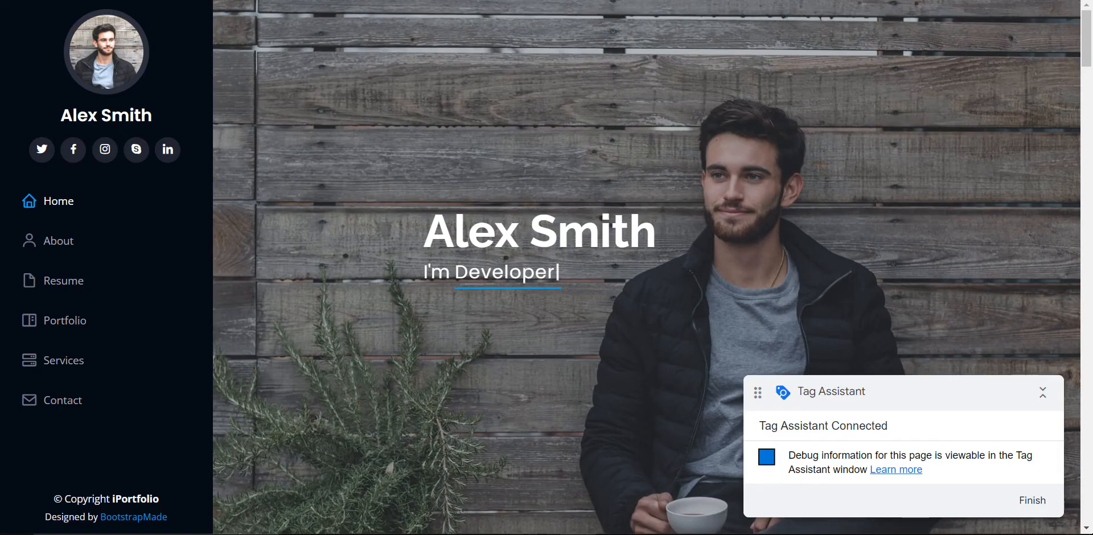
pyautogui.hotkey('ctrl', 'shift', 'Tab')
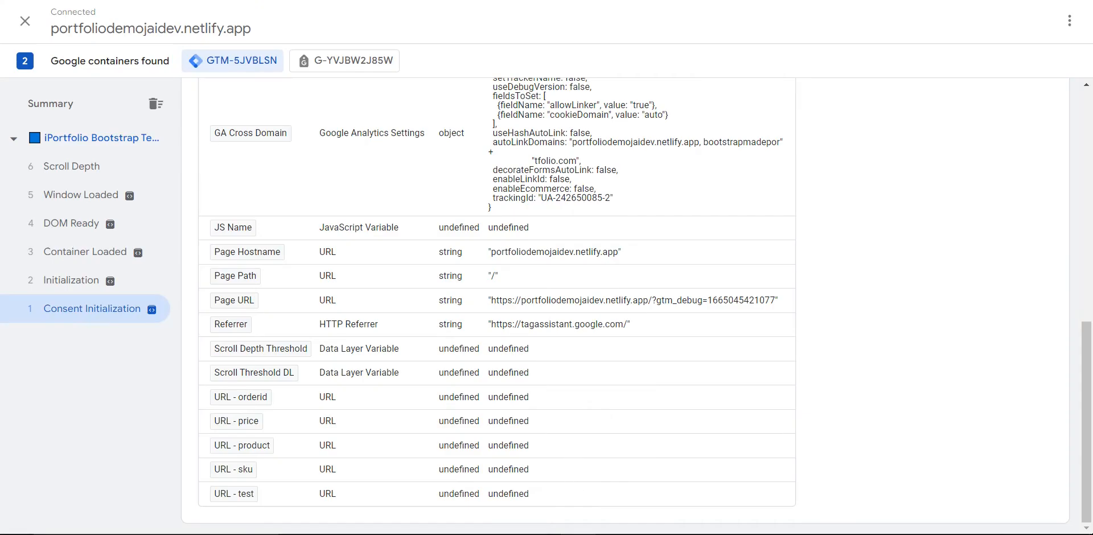
# Switch back to Tag Manager and open the user-defined variable CON - Random Value
pyautogui.hotkey('ctrl', 'shift', 'Tab')
pyautogui.scroll(-6, 932, 258)
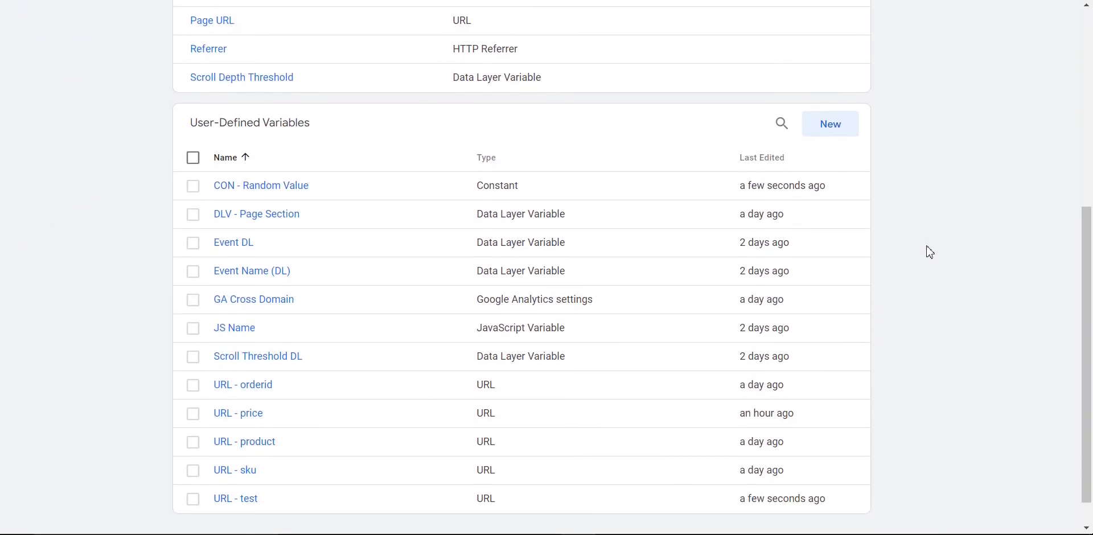
pyautogui.scroll(-1, 305, 378)
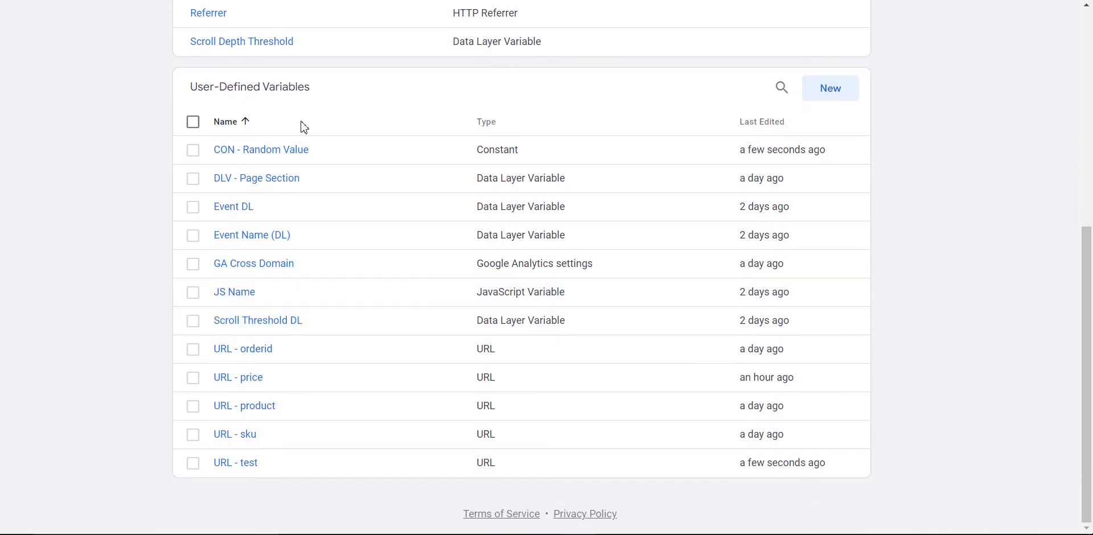
pyautogui.click(230, 158)
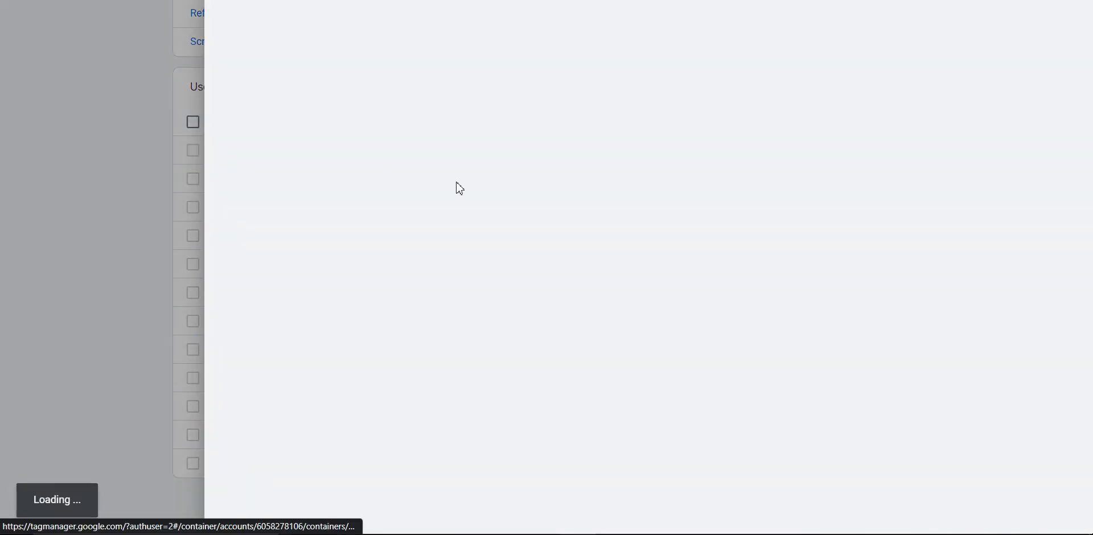
# Return to Tag Assistant and check the CON - Random Value entry at the Consent Initialization event again
pyautogui.hotkey('ctrl', 'Tab')
pyautogui.hotkey('ctrl', 'Tab')
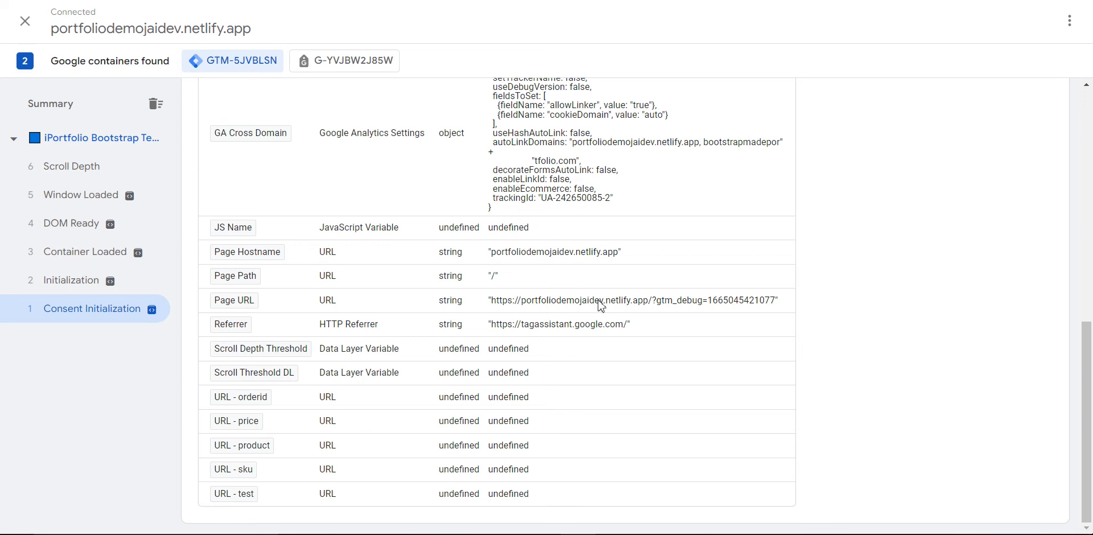
pyautogui.scroll(3, 642, 328)
pyautogui.scroll(6, 643, 333)
pyautogui.scroll(-1, 500, 371)
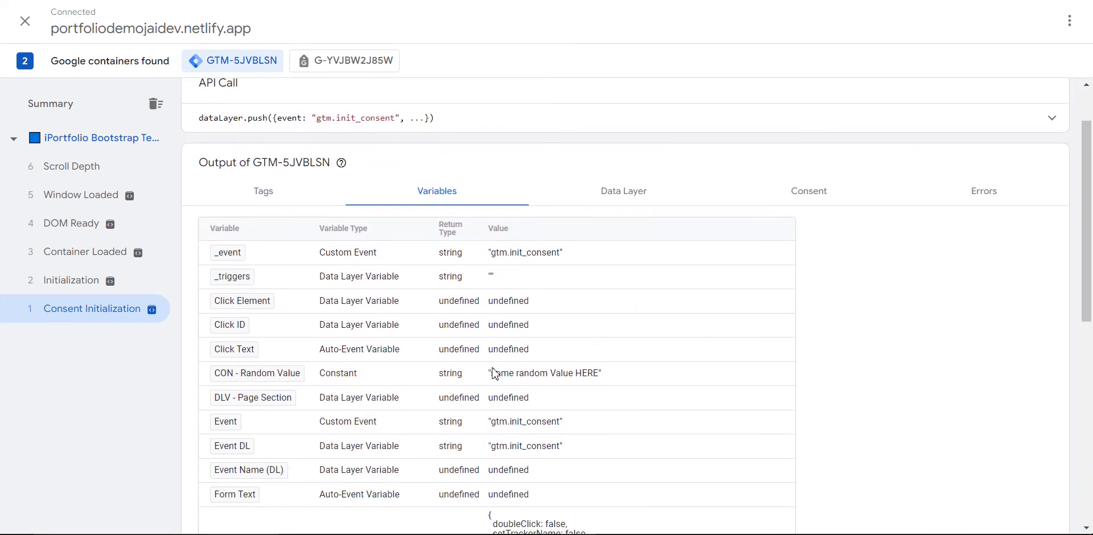
# Switch to Tag Manager, set CON - Random Value's Format Value to change case to Lowercase, and save the variable
pyautogui.hotkey('ctrl', 'Tab')
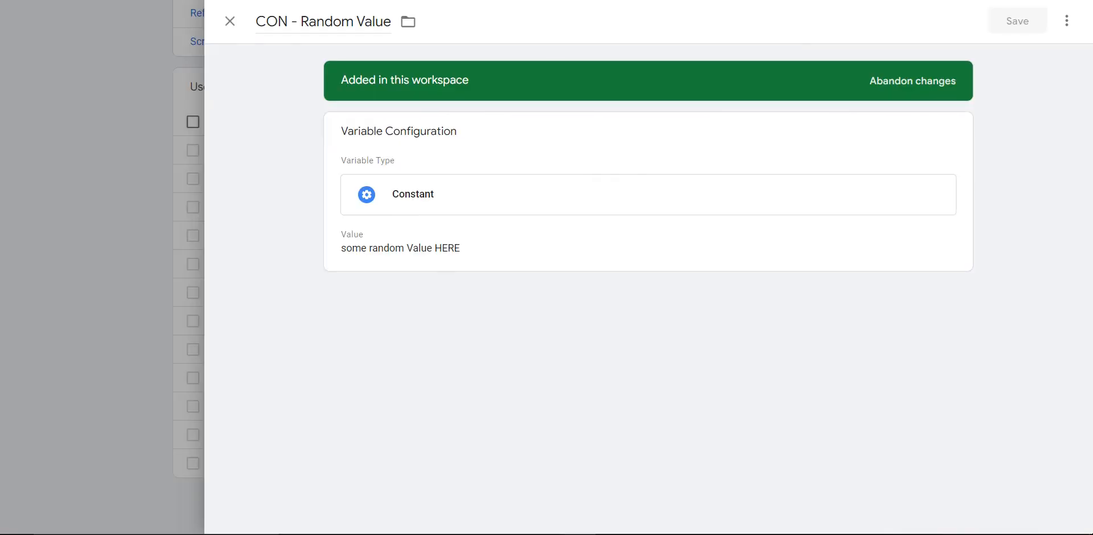
pyautogui.click(938, 124)
pyautogui.click(429, 329)
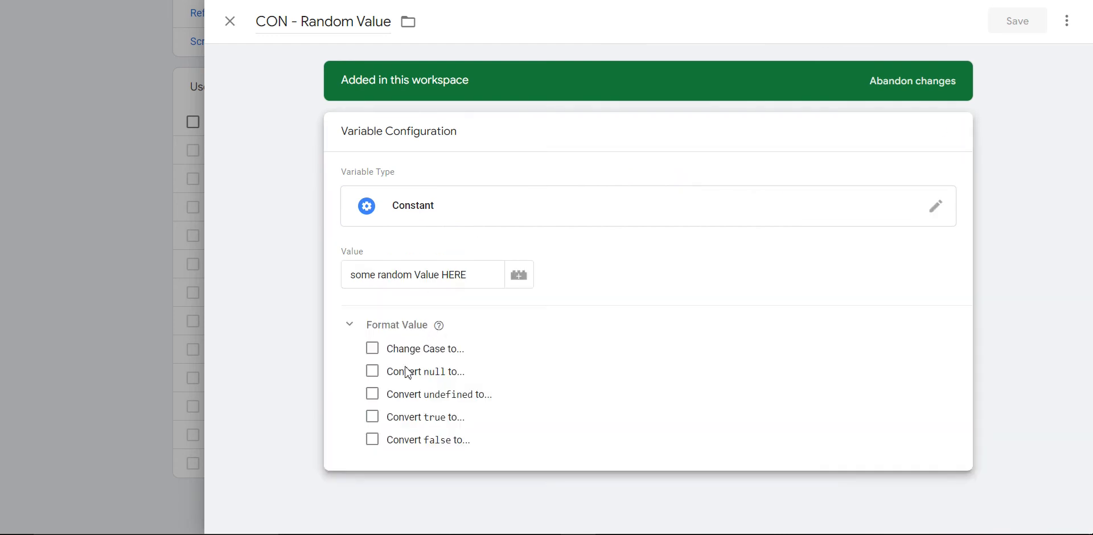
pyautogui.click(372, 348)
pyautogui.click(446, 378)
pyautogui.click(455, 396)
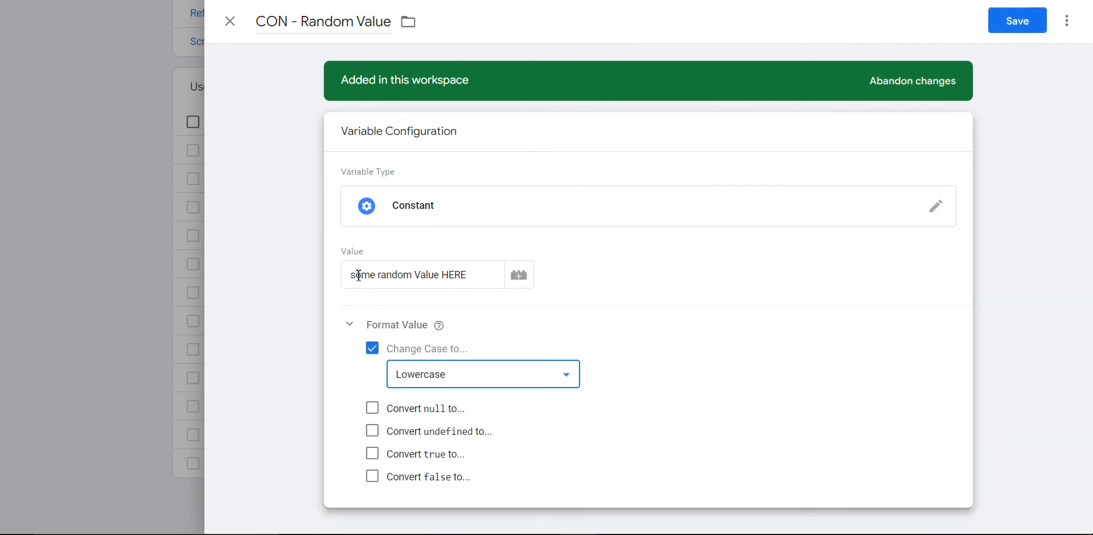
pyautogui.click(1016, 21)
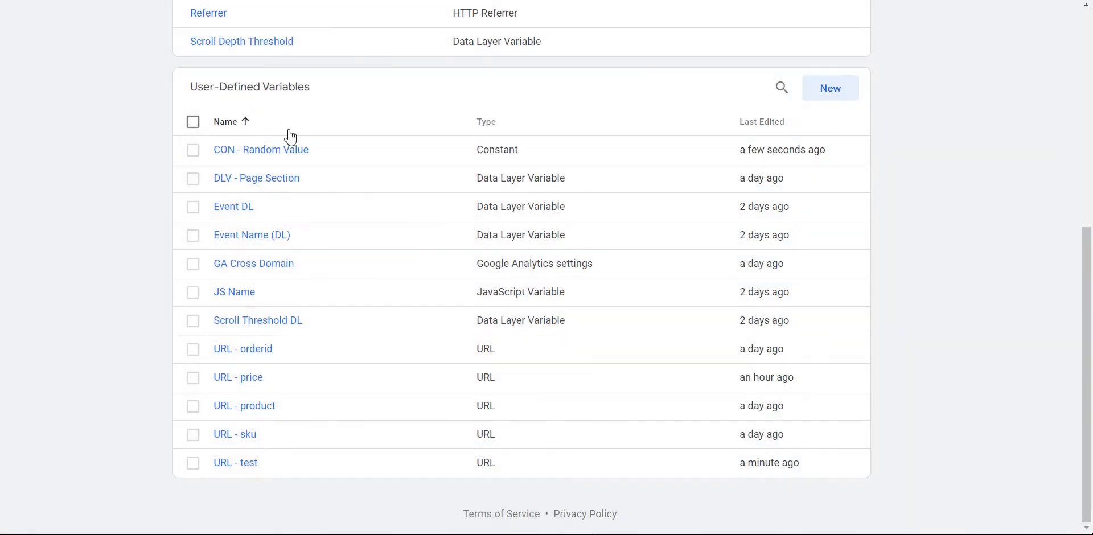
# Set the URL - test variable to convert undefined to "some value" and save it
pyautogui.click(225, 465)
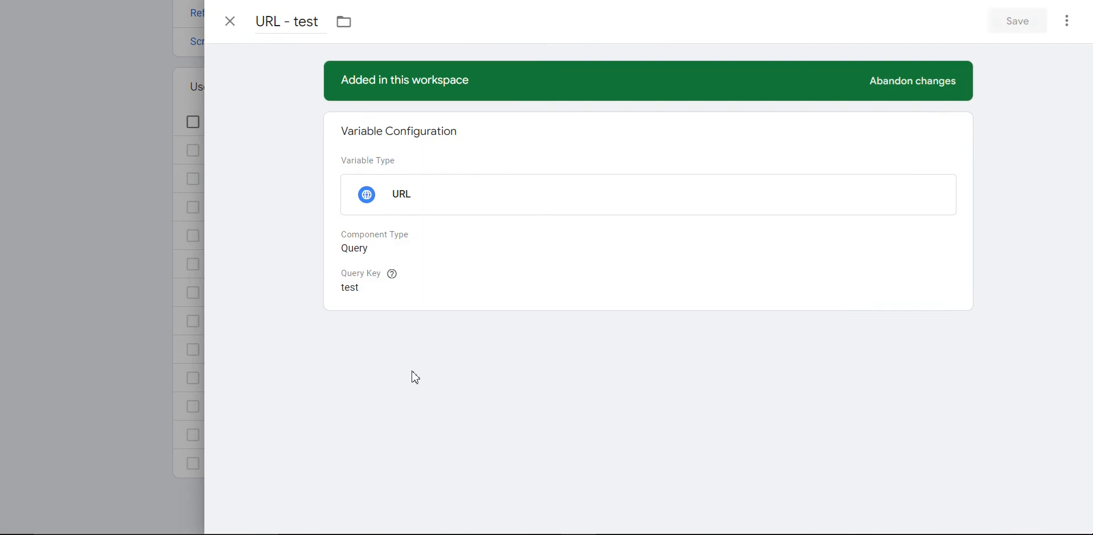
pyautogui.click(952, 134)
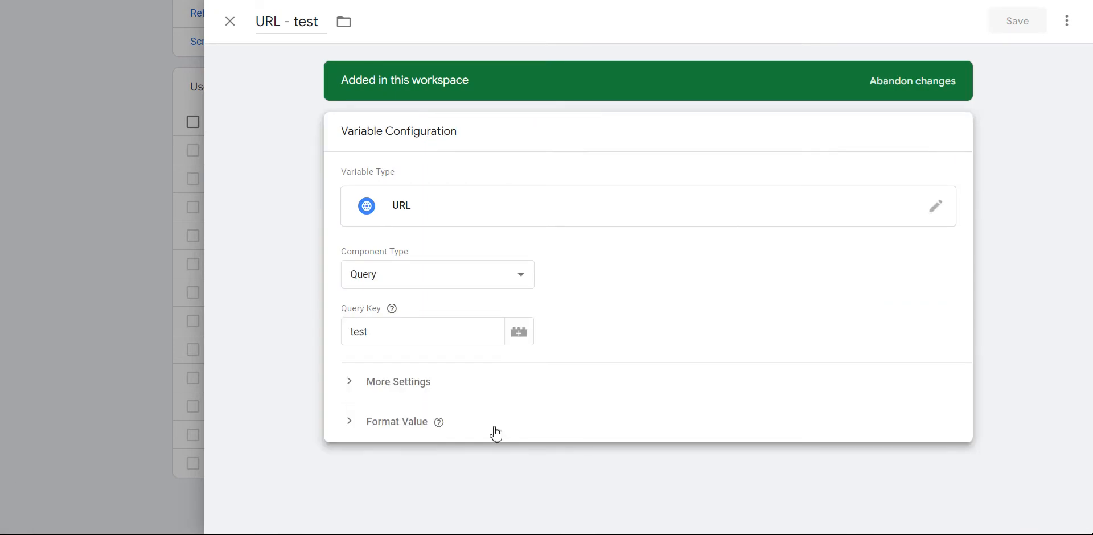
pyautogui.click(405, 421)
pyautogui.scroll(-1, 433, 399)
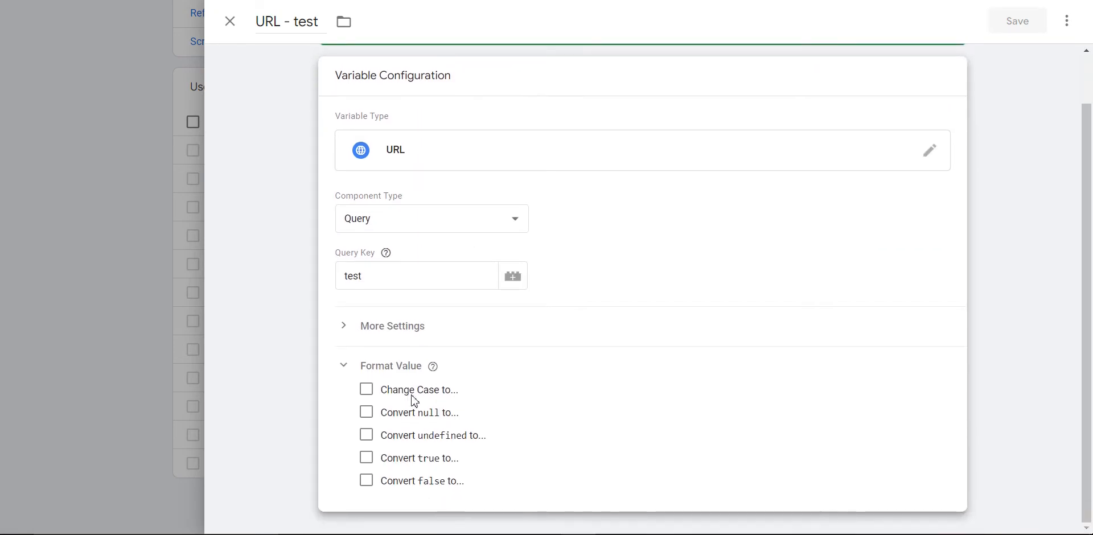
pyautogui.click(366, 434)
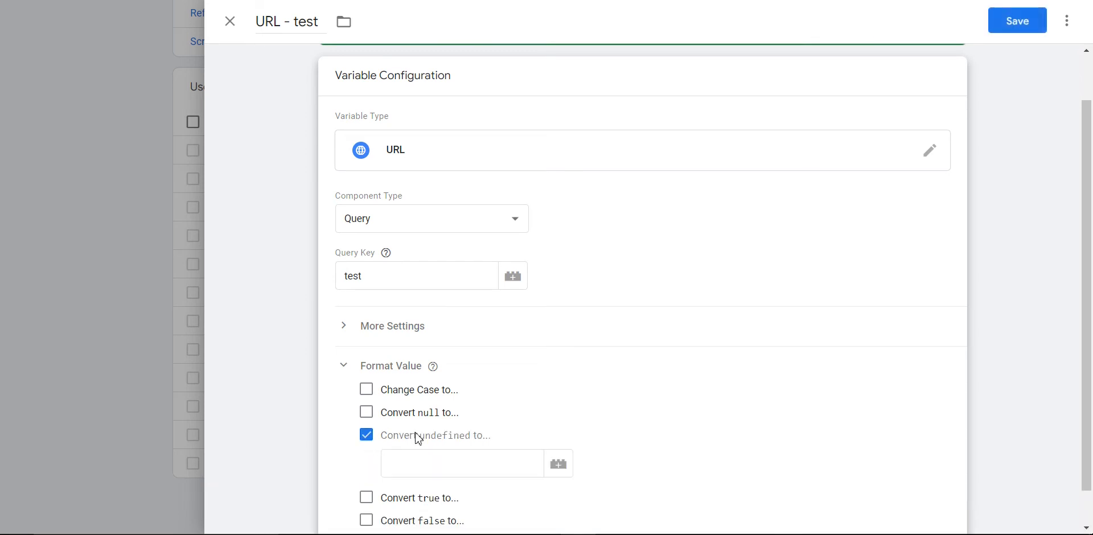
pyautogui.click(455, 459)
pyautogui.scroll(-1, 495, 443)
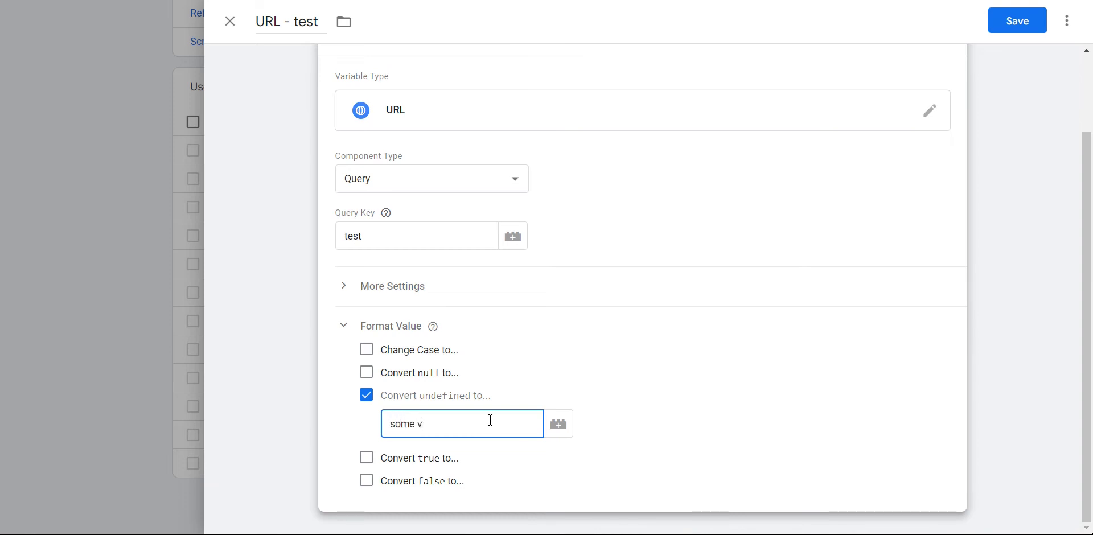
pyautogui.click(1017, 26)
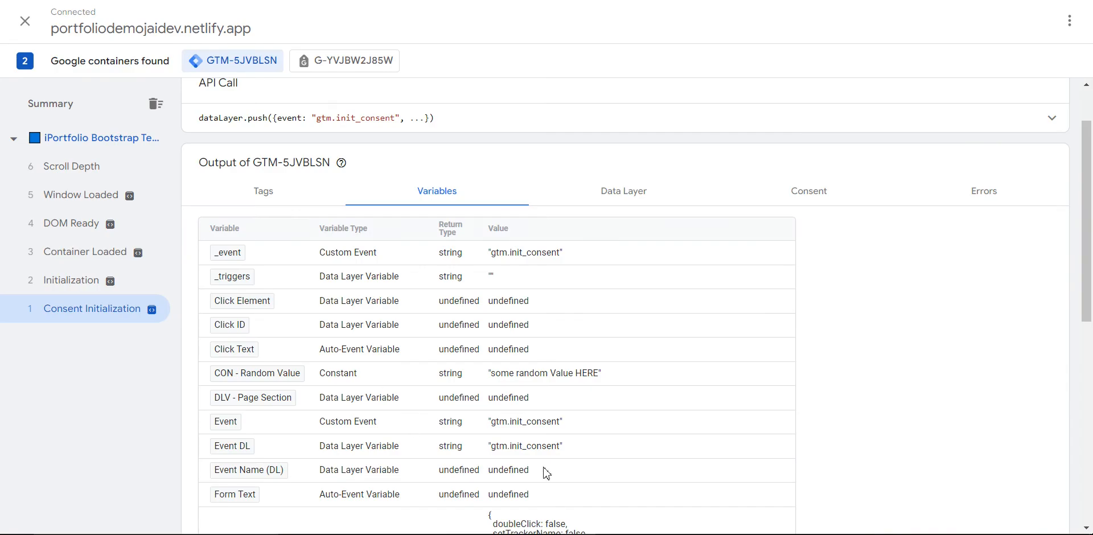
# Reload the connected site and check the variable values in Tag Assistant at the new Consent Initialization event
pyautogui.scroll(-3, 547, 472)
pyautogui.scroll(-6, 565, 402)
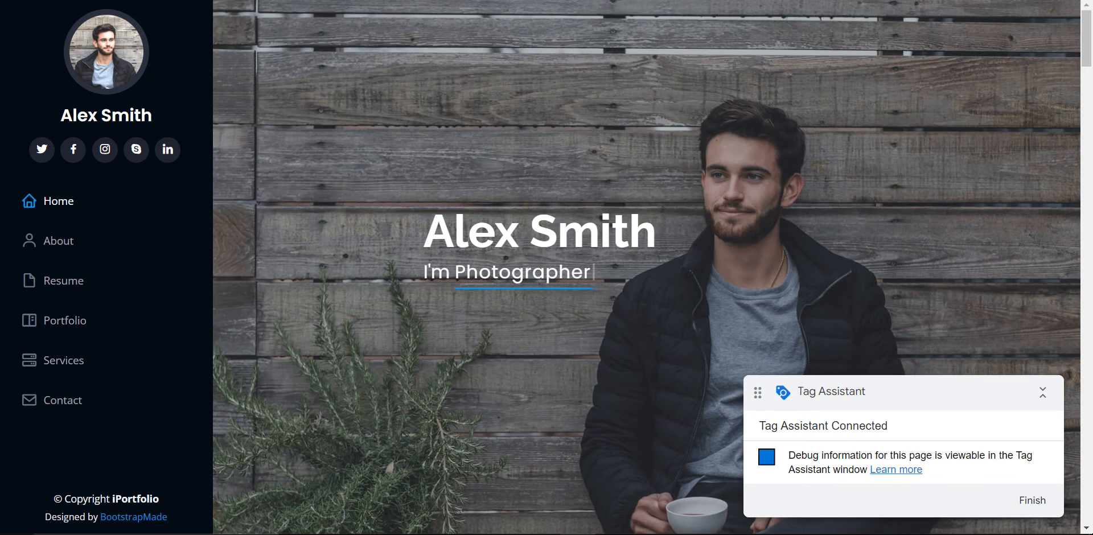
pyautogui.press('F5')
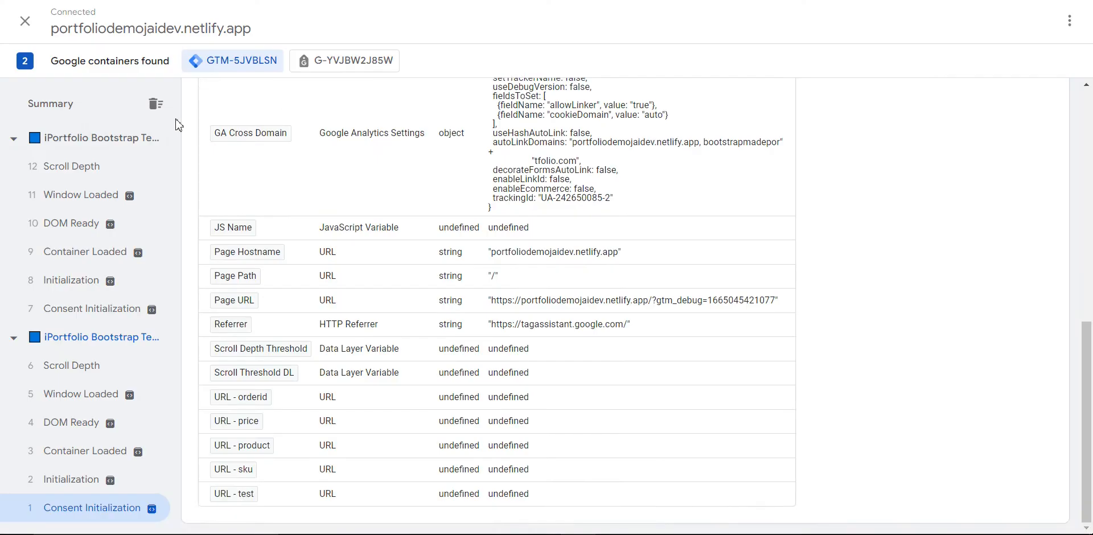
pyautogui.click(94, 309)
pyautogui.scroll(-6, 531, 285)
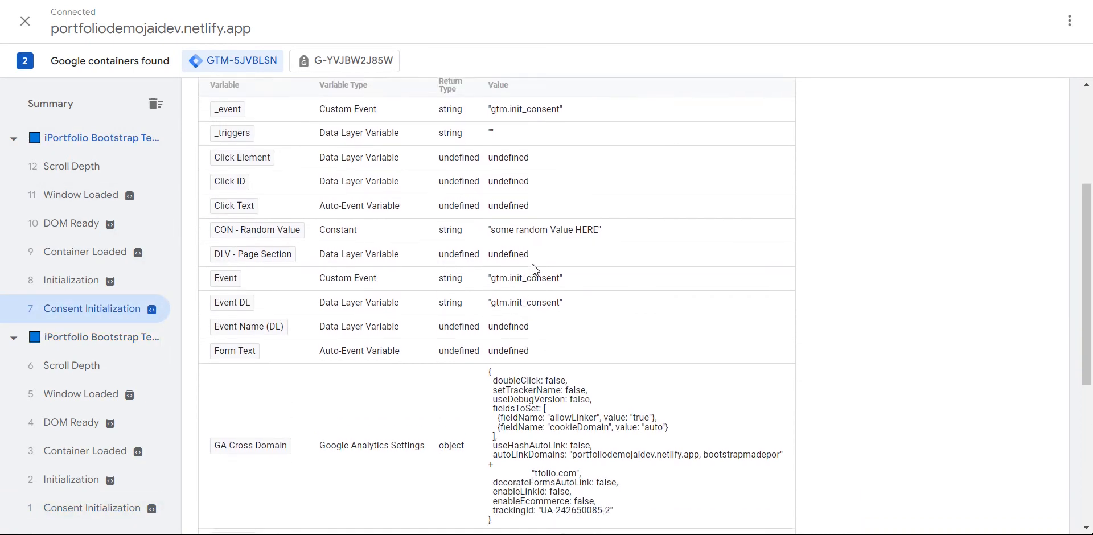
pyautogui.scroll(10, 548, 309)
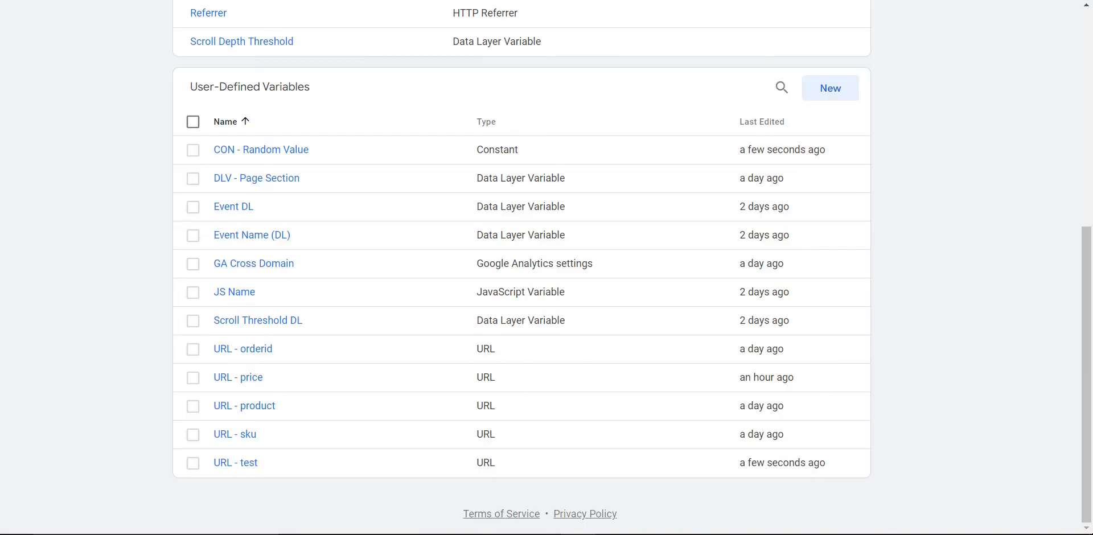
# Start a new preview session from the Tag Manager workspace and connect Tag Assistant to the portfolio site
pyautogui.scroll(7, 907, 152)
pyautogui.click(945, 73)
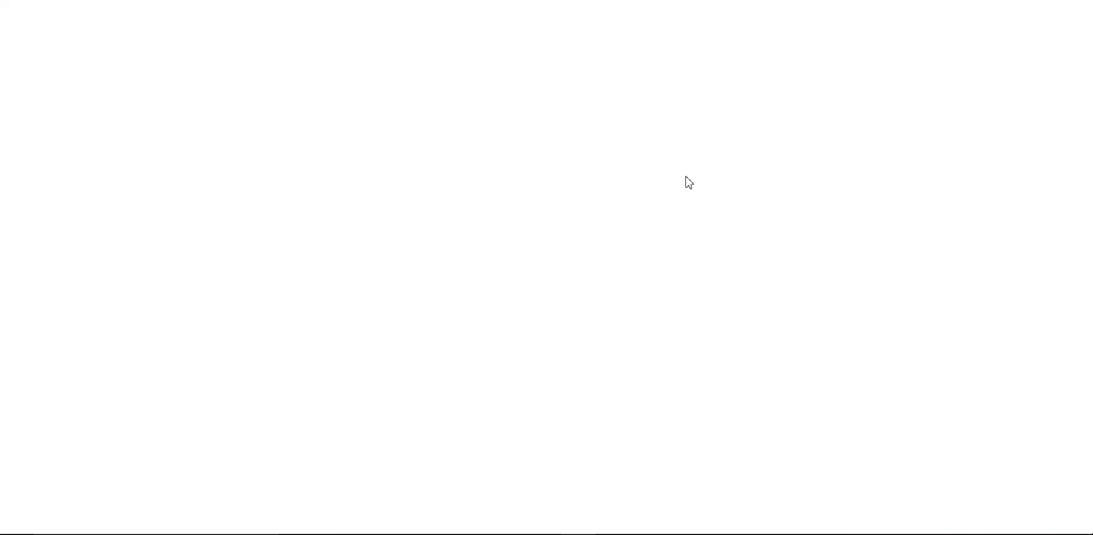
pyautogui.click(574, 386)
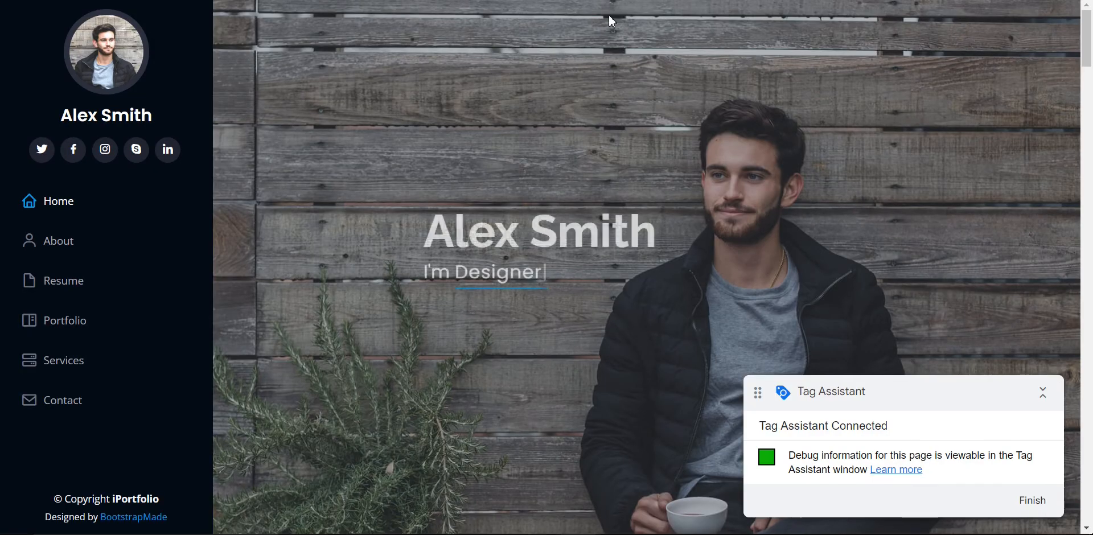
pyautogui.hotkey('ctrl', 'shift', 'Tab')
pyautogui.click(531, 276)
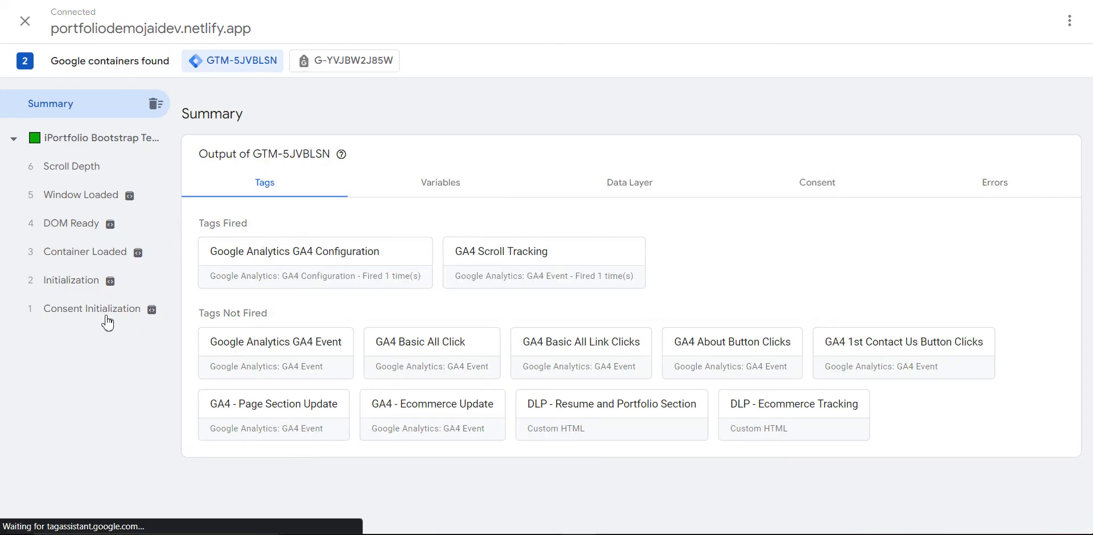
# Examine the variable values at Consent Initialization and Initialization, especially CON - Random Value and URL - test
pyautogui.click(97, 312)
pyautogui.click(432, 263)
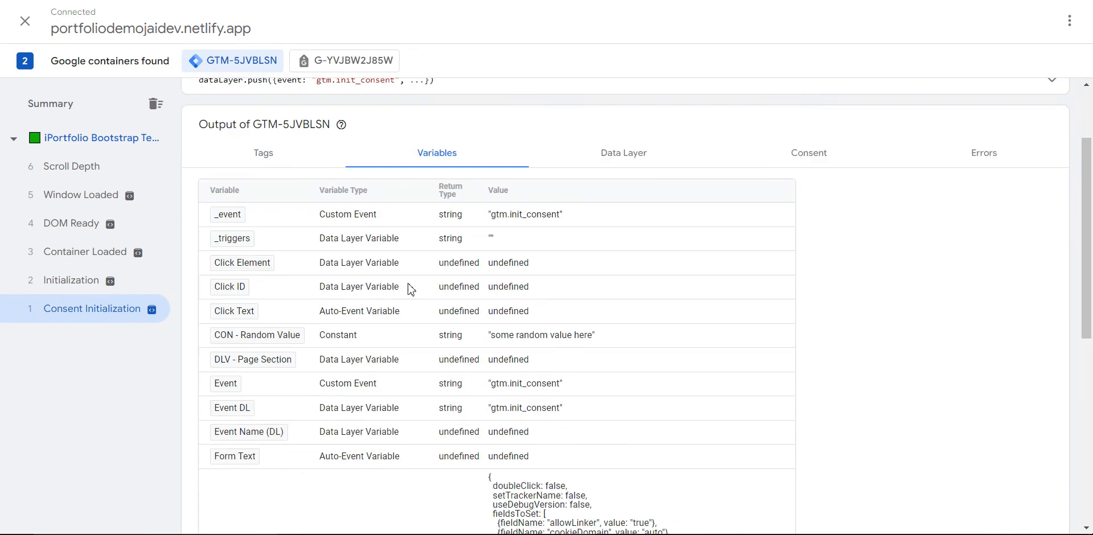
pyautogui.scroll(-10, 432, 285)
pyautogui.click(71, 280)
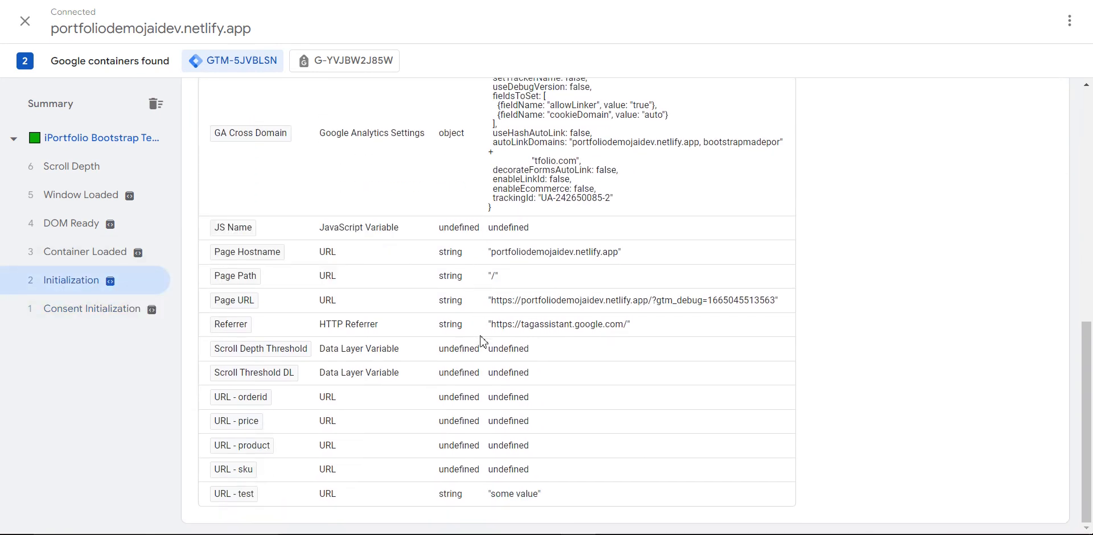
pyautogui.click(152, 310)
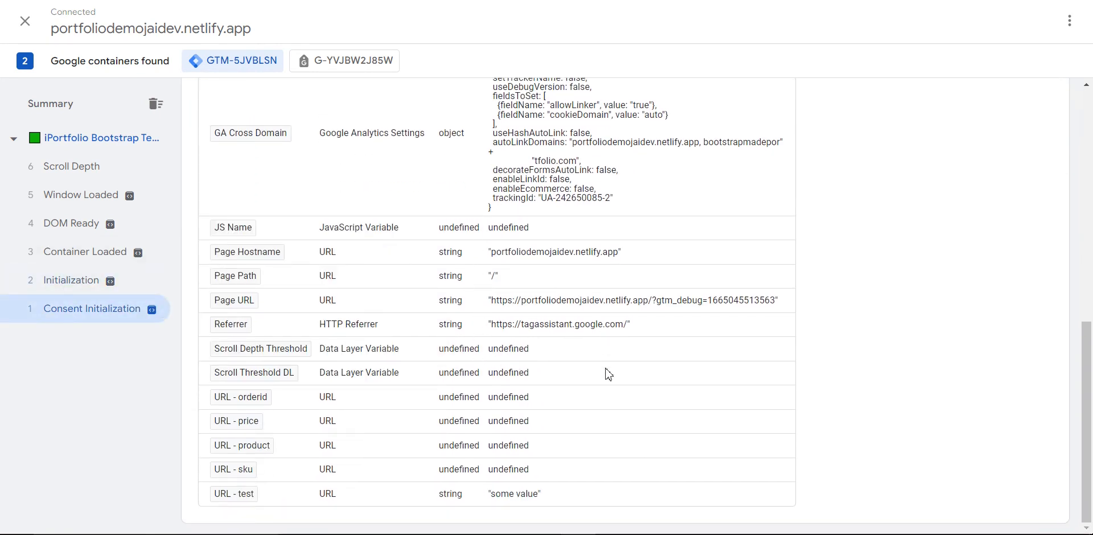
pyautogui.scroll(-3, 636, 379)
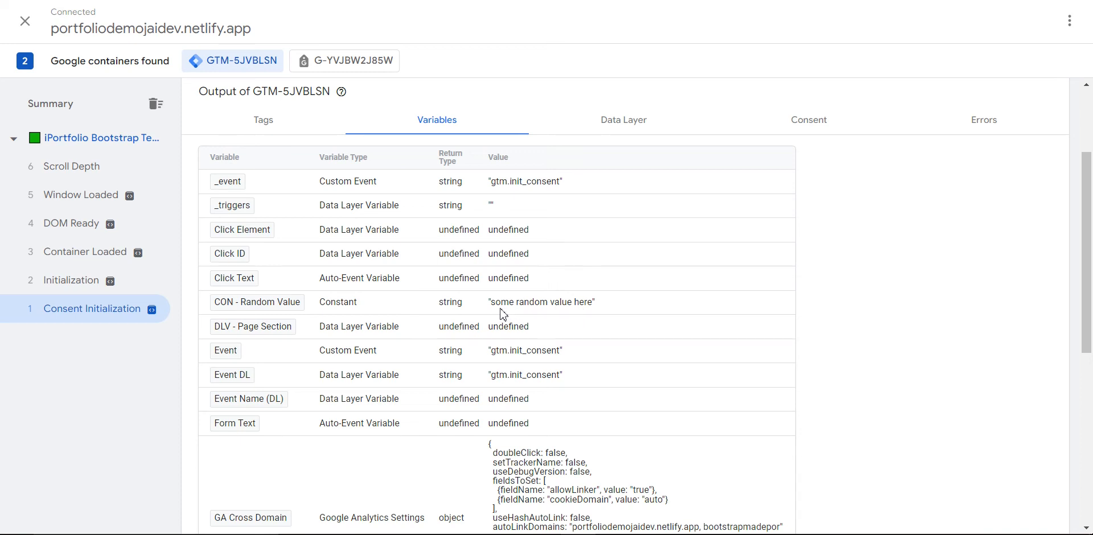
# Return to Tag Manager and open CON - Random Value to review its configured value and case formatting
pyautogui.hotkey('ctrl', 'shift', 'Tab')
pyautogui.scroll(-6, 387, 368)
pyautogui.scroll(4, 274, 325)
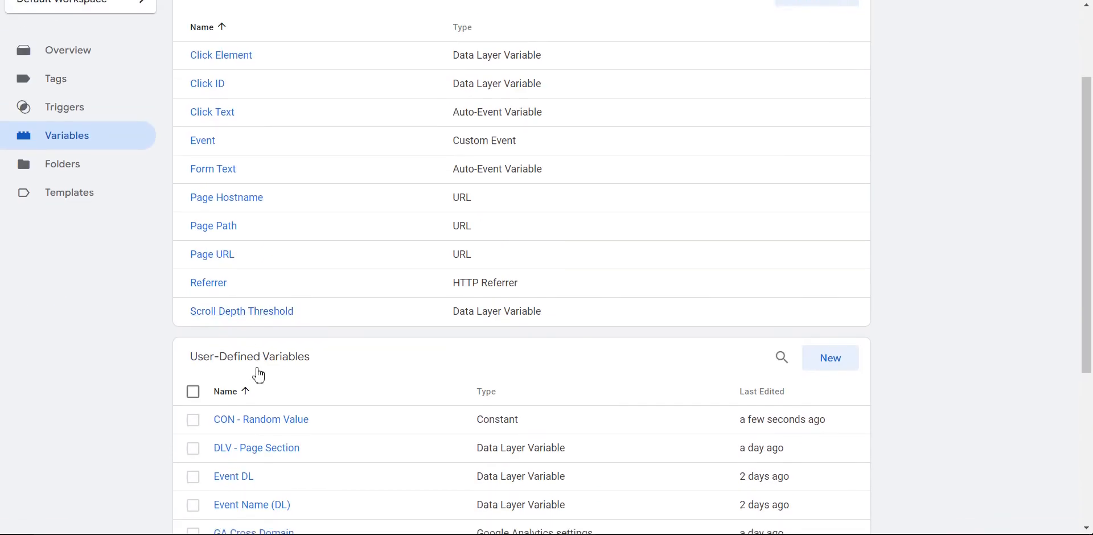
pyautogui.scroll(-2, 257, 370)
pyautogui.click(275, 296)
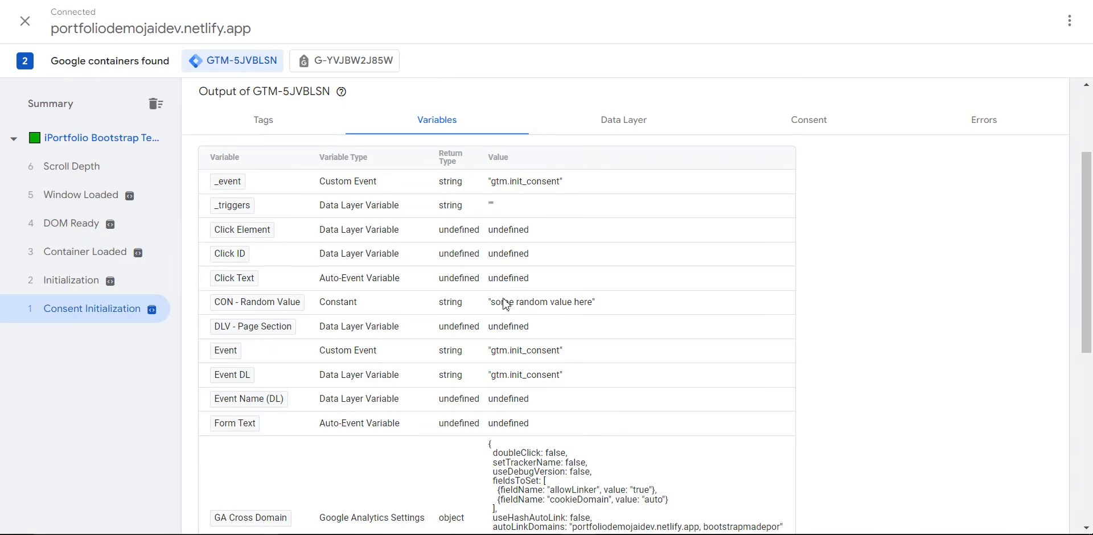
# Check the CON - Random Value and URL - test entries in Tag Assistant, highlighting the URL - test value
pyautogui.scroll(-8, 663, 302)
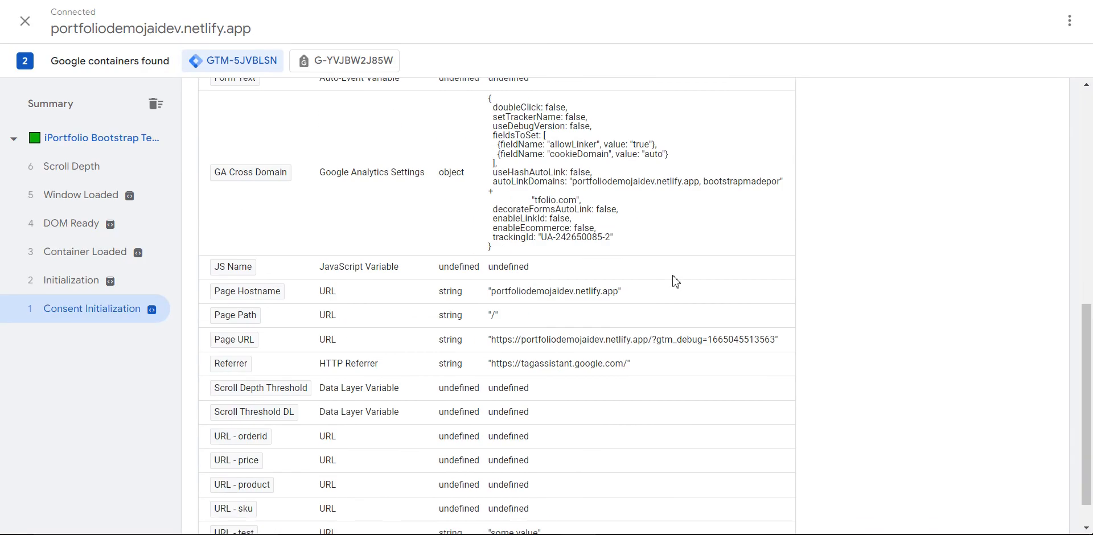
pyautogui.moveTo(491, 495); pyautogui.dragTo(560, 500)
pyautogui.click(489, 499)
pyautogui.click(543, 1)
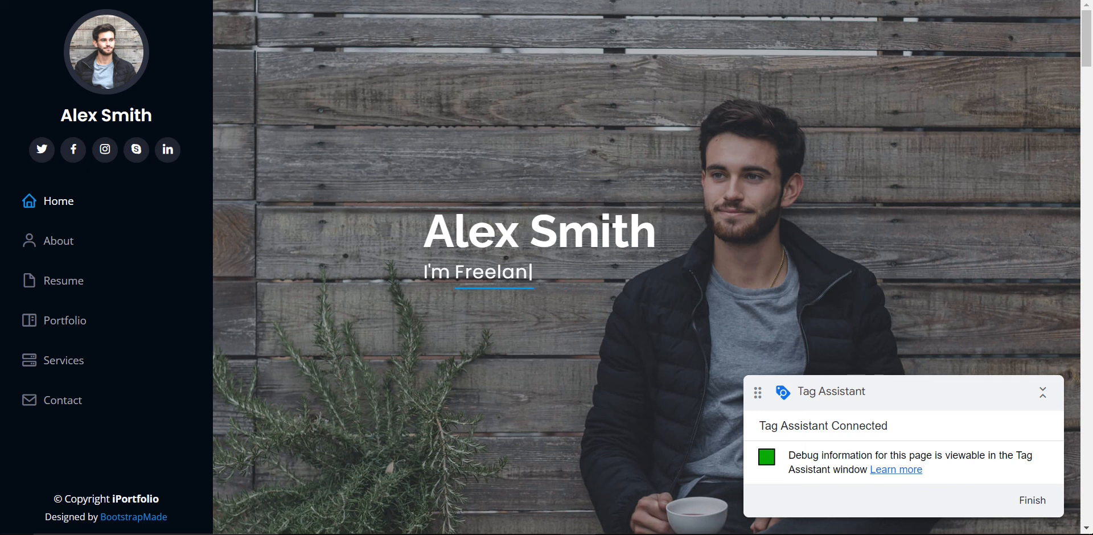
# Switch back to Tag Manager, close CON - Random Value and open the URL - test variable
pyautogui.click(496, 1)
pyautogui.click(296, 1)
pyautogui.click(219, 21)
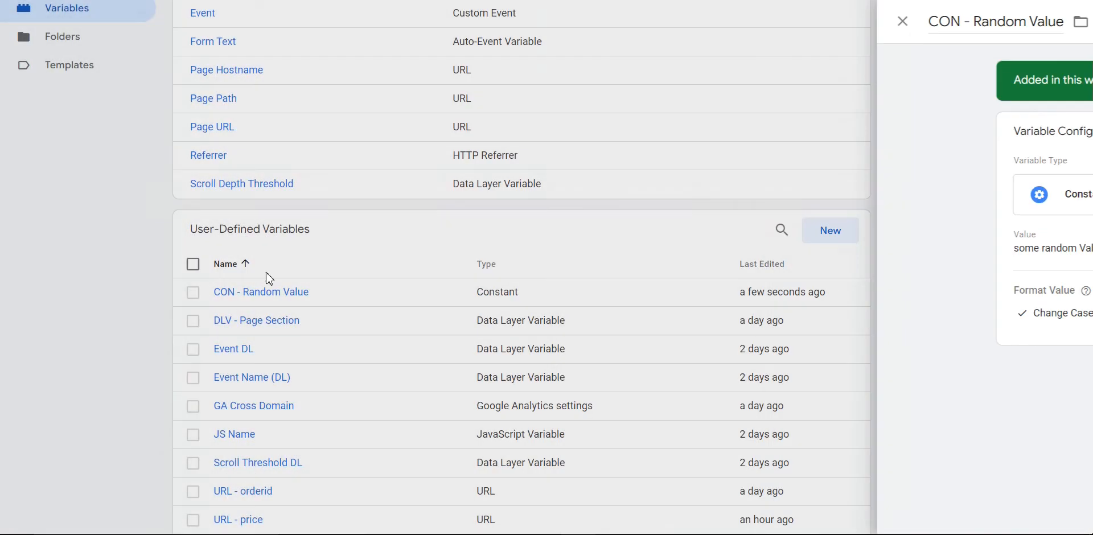
pyautogui.scroll(-3, 237, 476)
pyautogui.click(237, 465)
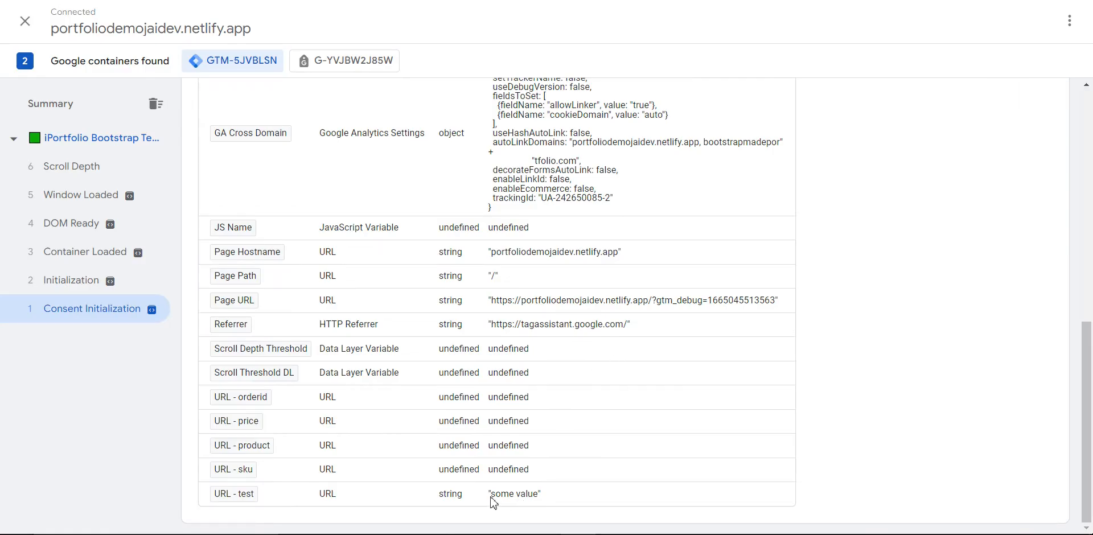
# Compare URL - test's value in Tag Assistant with its undefined conversion setting, and close the variable in Tag Manager
pyautogui.moveTo(493, 504); pyautogui.dragTo(536, 496)
pyautogui.click(575, 228)
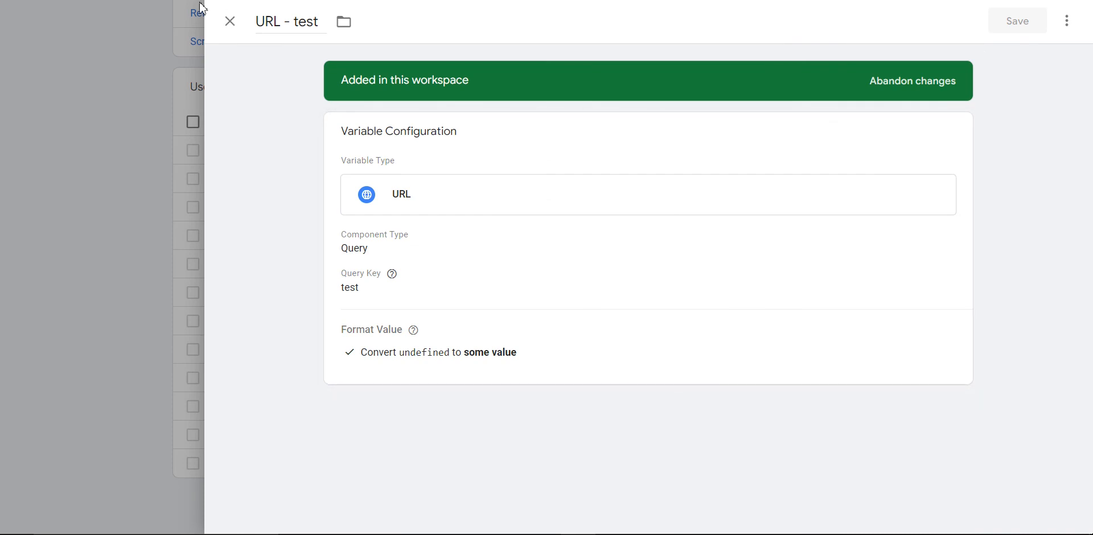
pyautogui.click(230, 21)
pyautogui.scroll(7, 85, 118)
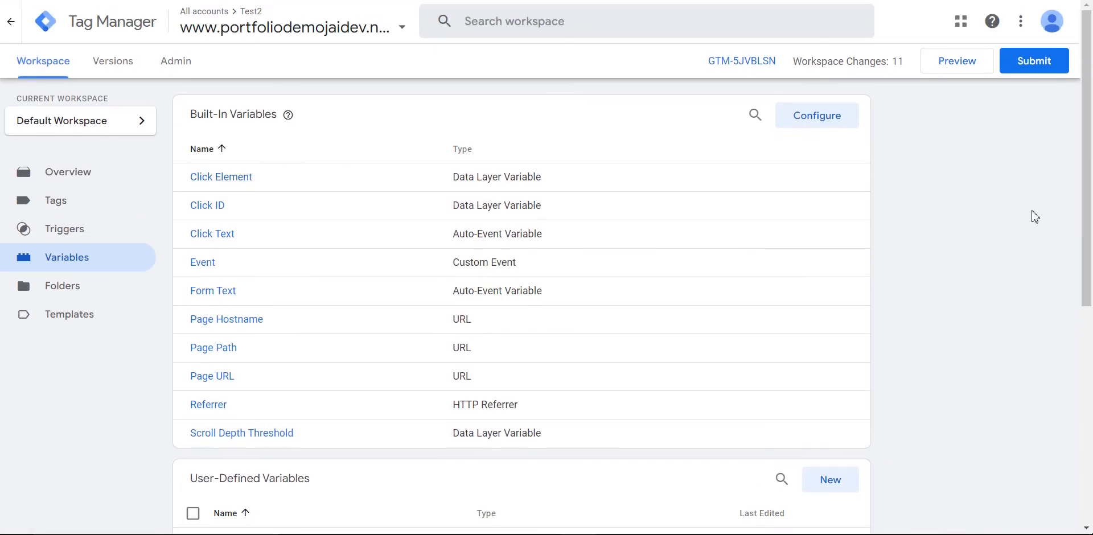
pyautogui.scroll(-7, 391, 422)
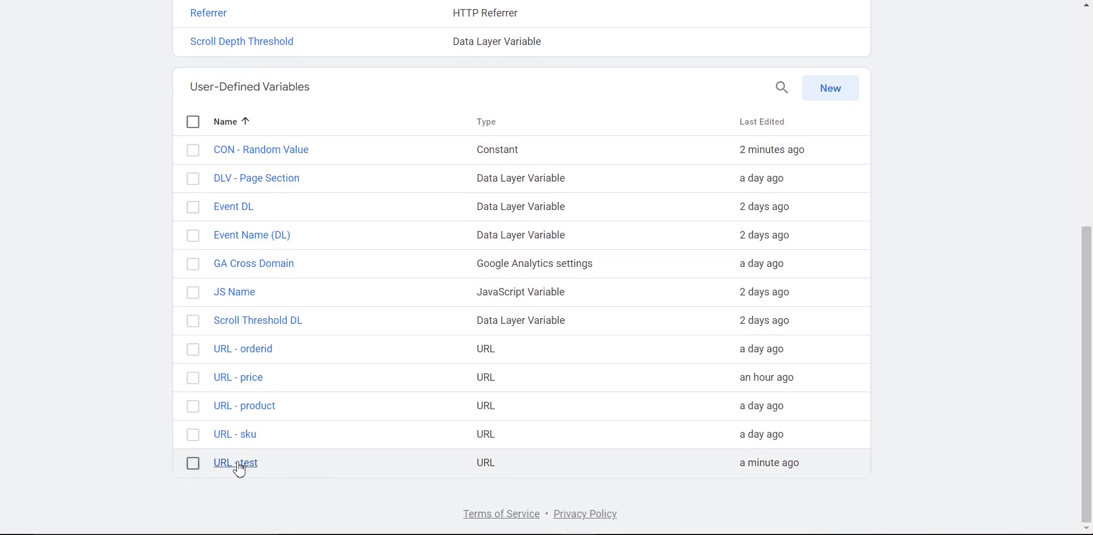
# Reopen URL - test, try out the option that converts null values, and leave the variable without saving
pyautogui.click(230, 463)
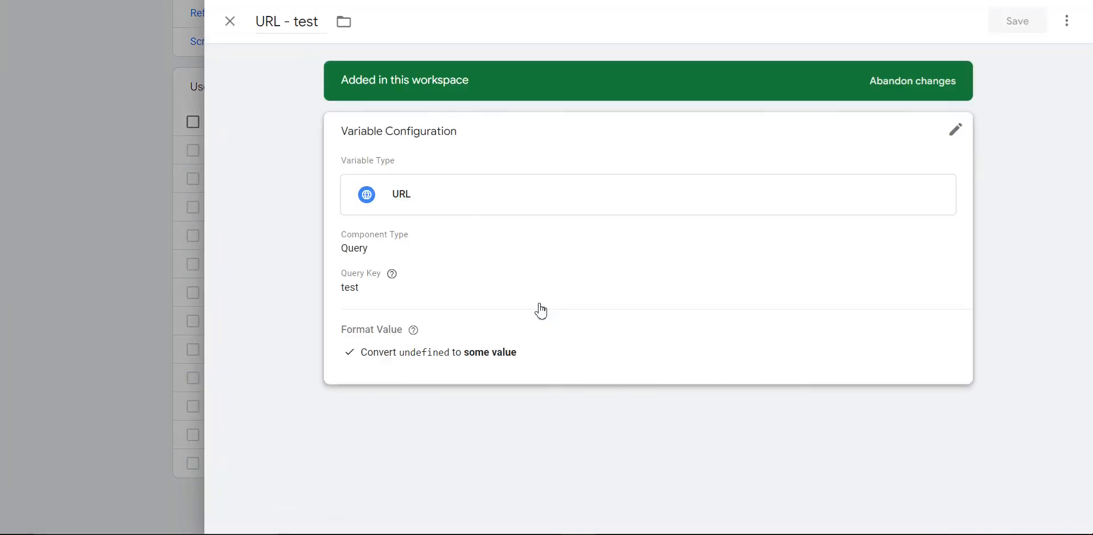
pyautogui.click(953, 128)
pyautogui.scroll(-2, 412, 389)
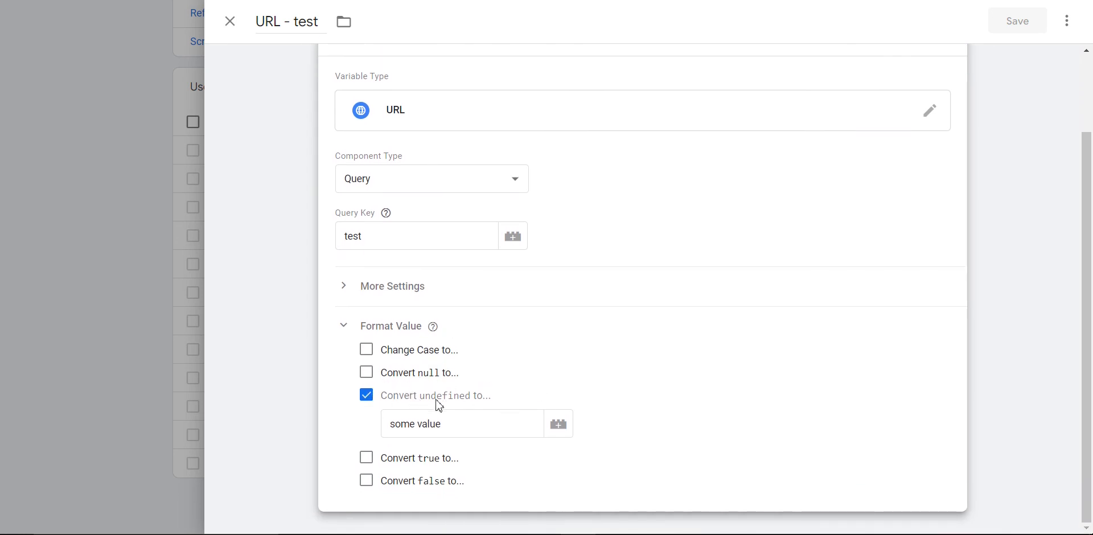
pyautogui.click(367, 373)
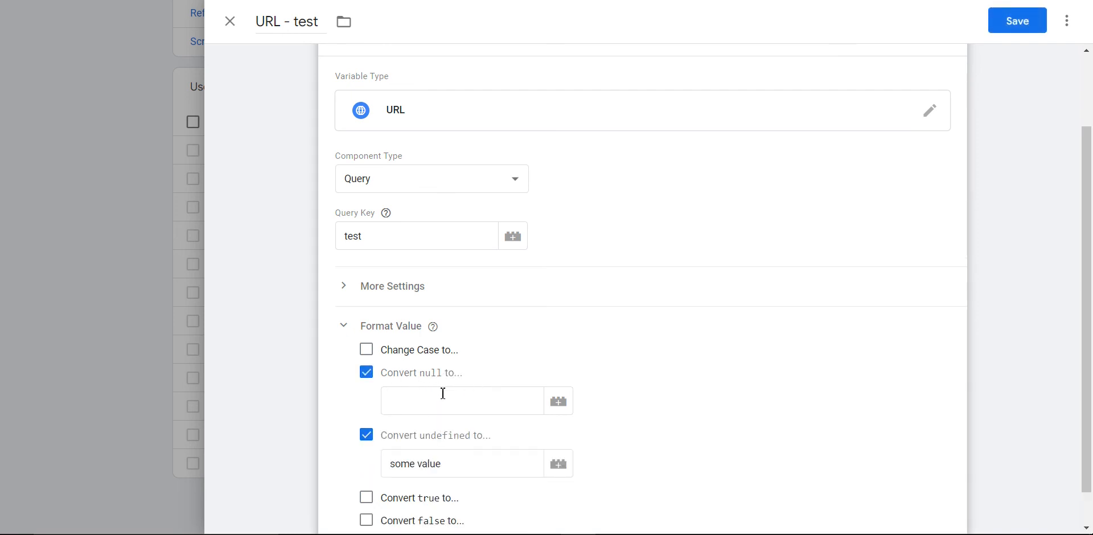
pyautogui.click(370, 375)
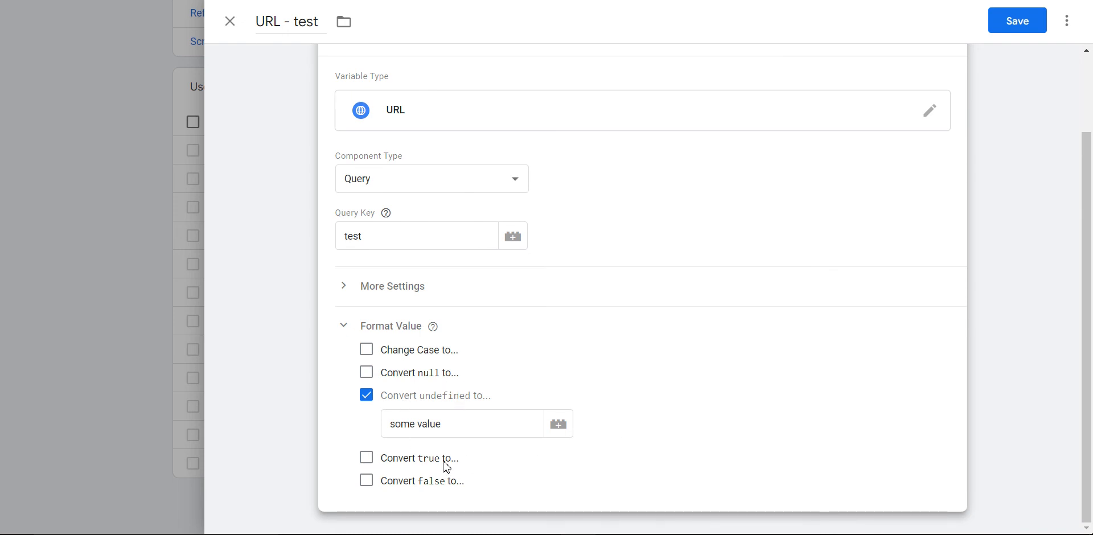
pyautogui.click(230, 23)
pyautogui.click(722, 177)
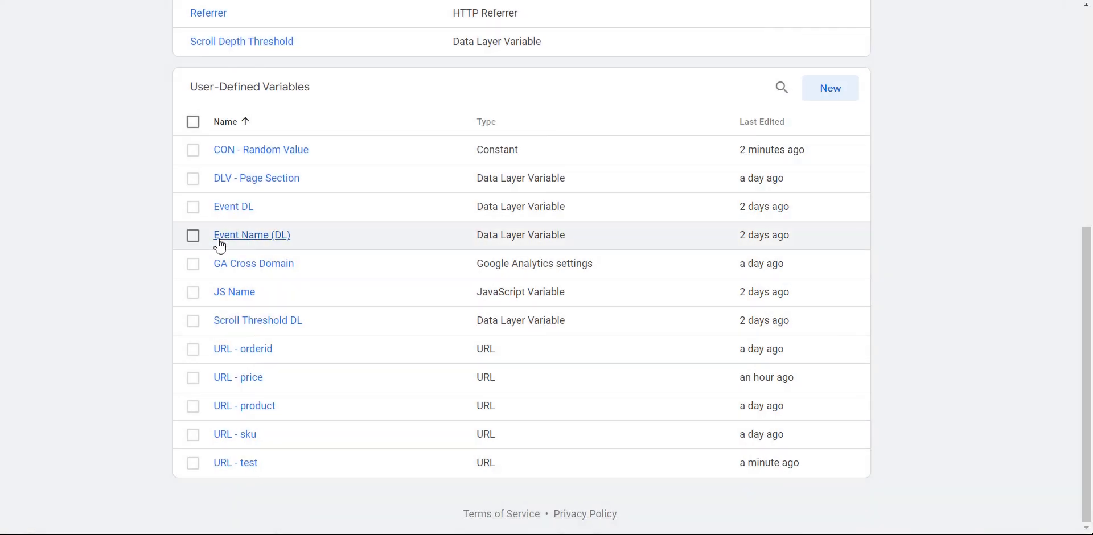